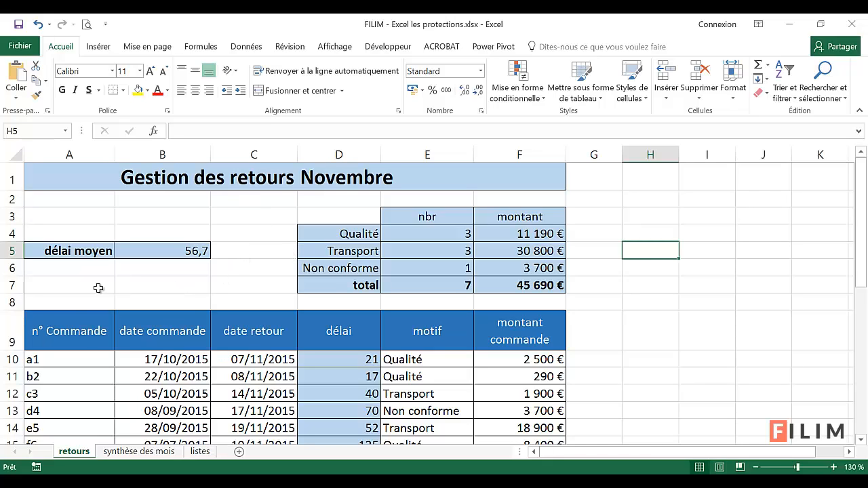
# Examine the order number, order date and return date columns of the returns table and the délai formula in D10
pyautogui.moveTo(79, 360); pyautogui.dragTo(258, 400)
pyautogui.click(196, 387)
pyautogui.moveTo(442, 364); pyautogui.dragTo(524, 394)
pyautogui.click(184, 379)
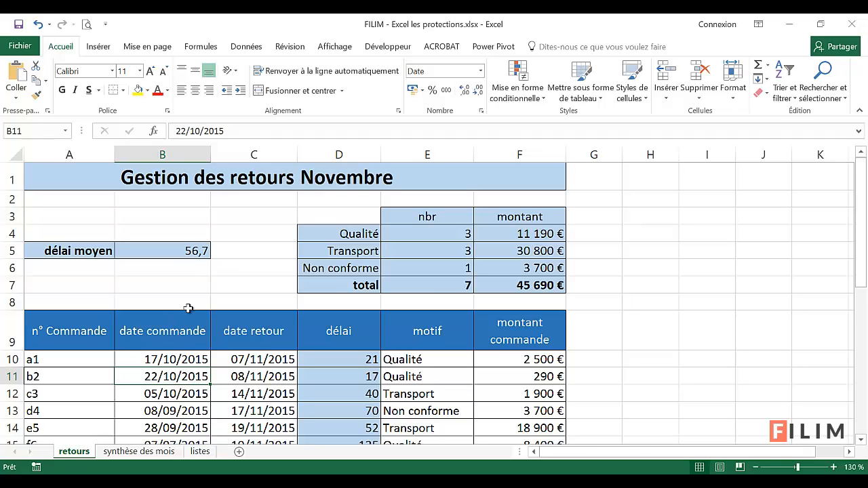
pyautogui.click(69, 356)
pyautogui.click(70, 374)
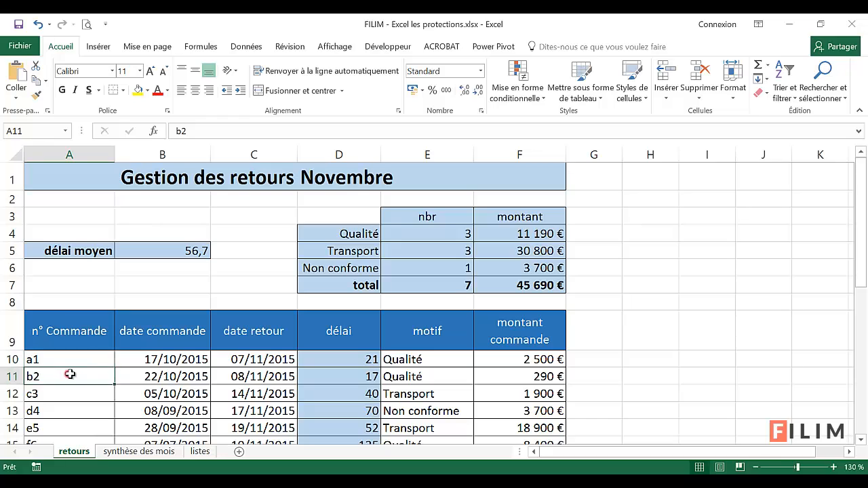
pyautogui.click(141, 360)
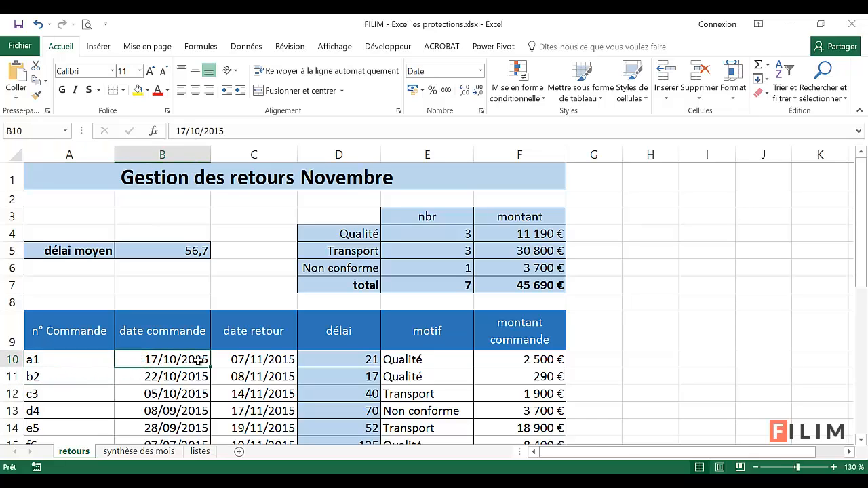
pyautogui.click(243, 360)
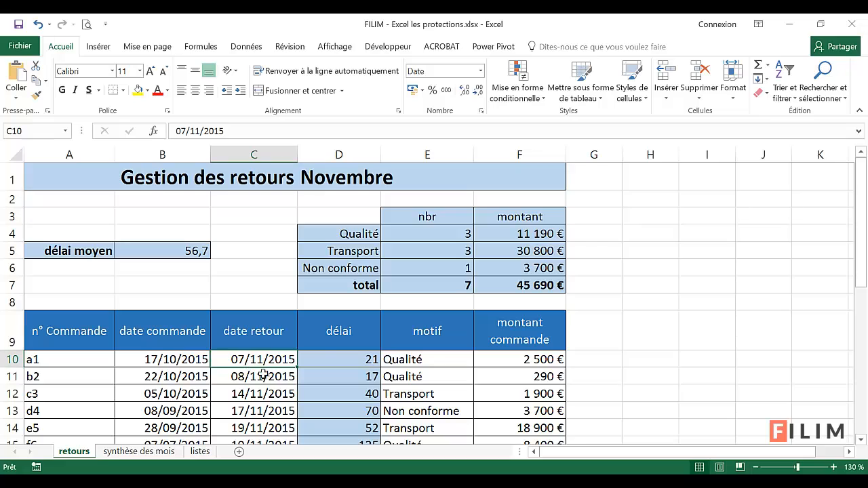
pyautogui.click(326, 358)
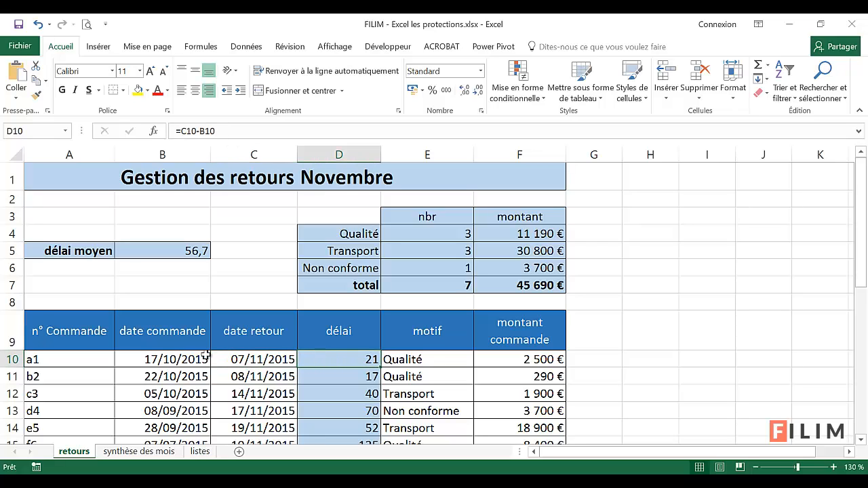
# Compare the motif choices offered in cell E10 with their source list on the listes sheet
pyautogui.click(455, 359)
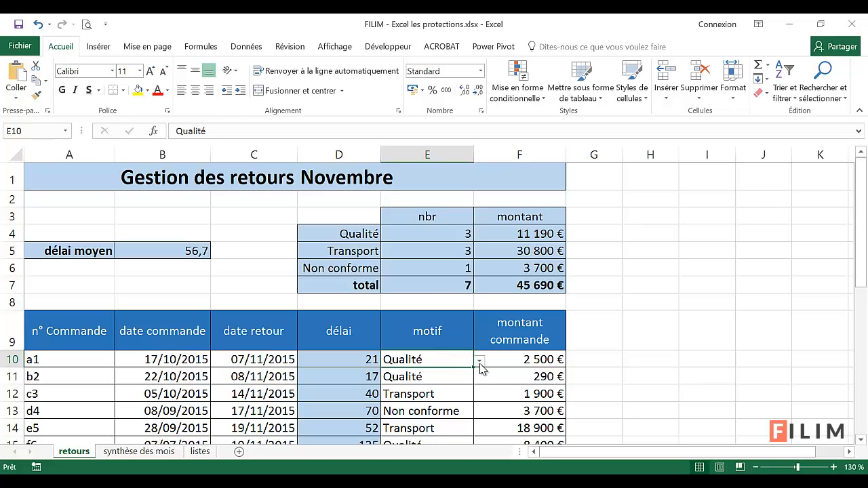
pyautogui.click(479, 360)
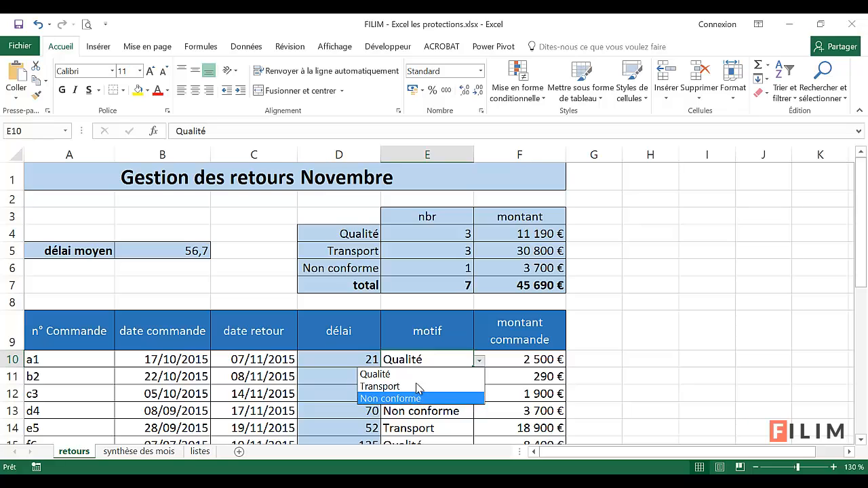
pyautogui.click(434, 358)
pyautogui.click(200, 452)
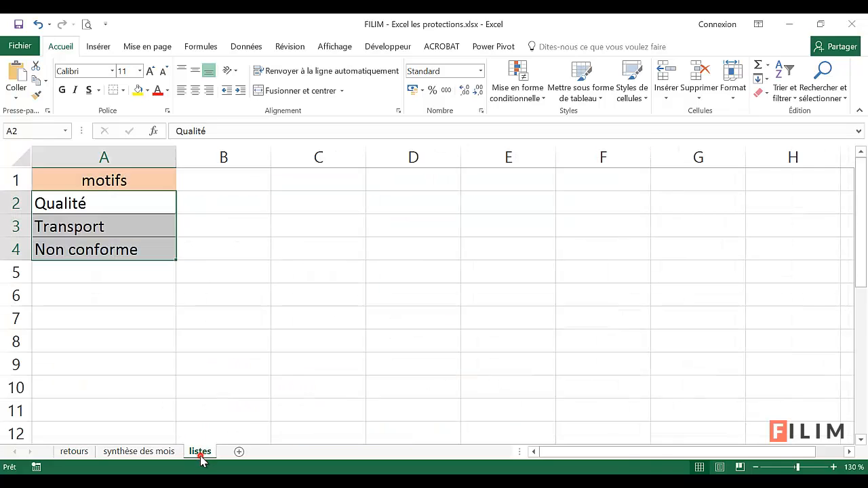
pyautogui.click(129, 203)
pyautogui.click(131, 226)
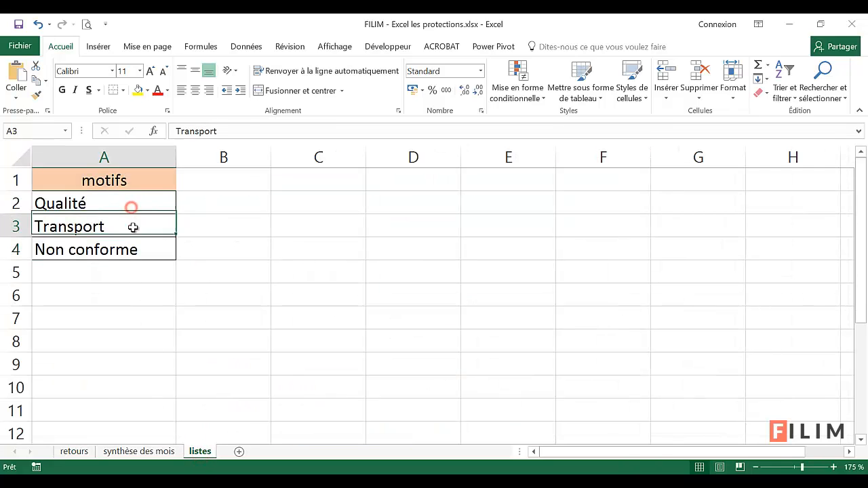
pyautogui.click(131, 248)
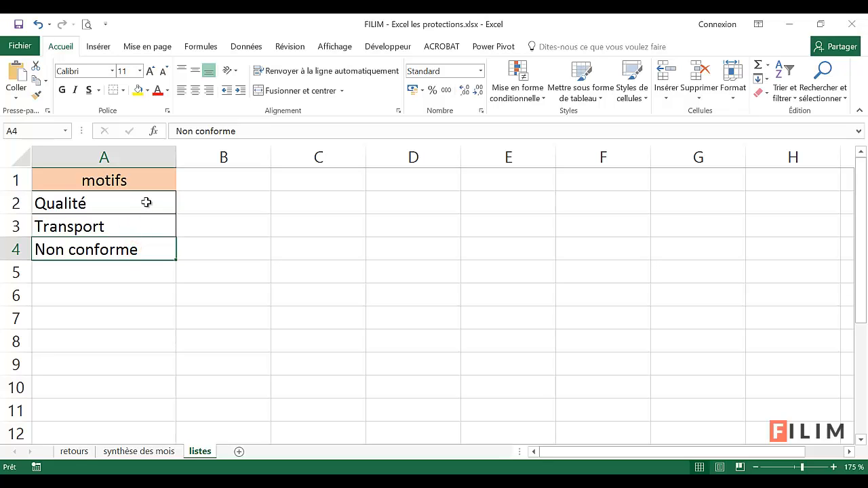
pyautogui.click(74, 451)
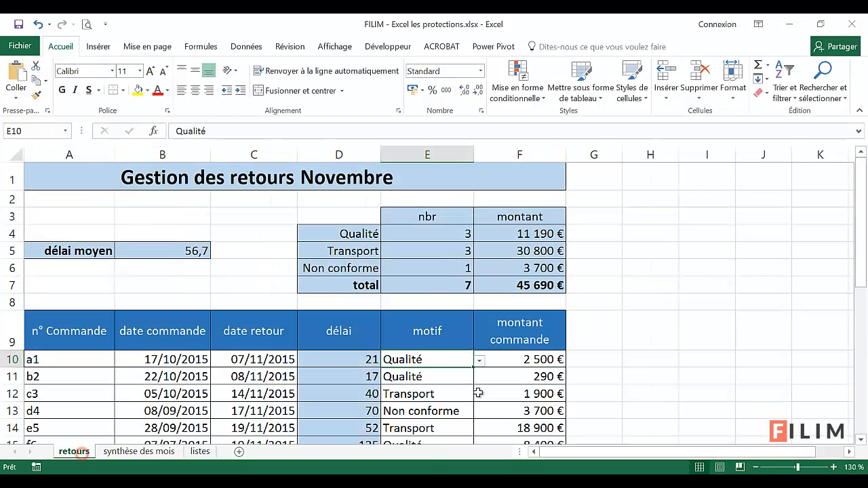
# Inspect the first order's amount and the formulas for the average delay, the counts and amounts per motif, and the totals
pyautogui.click(513, 359)
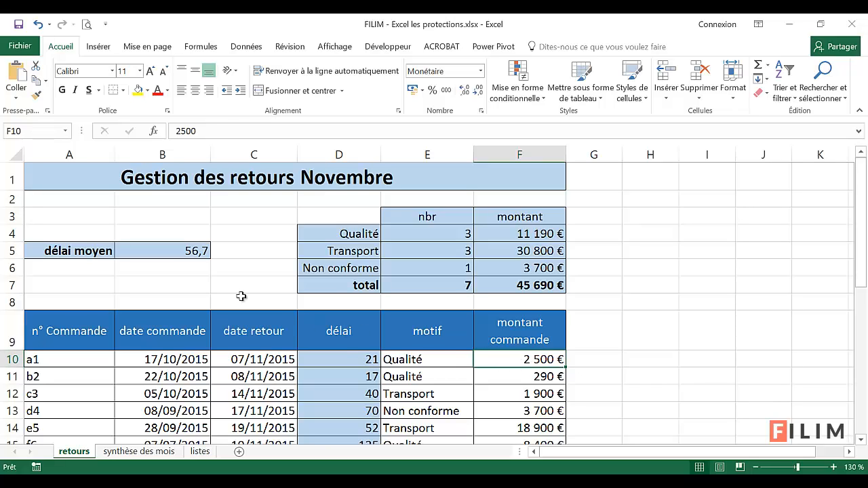
pyautogui.click(151, 251)
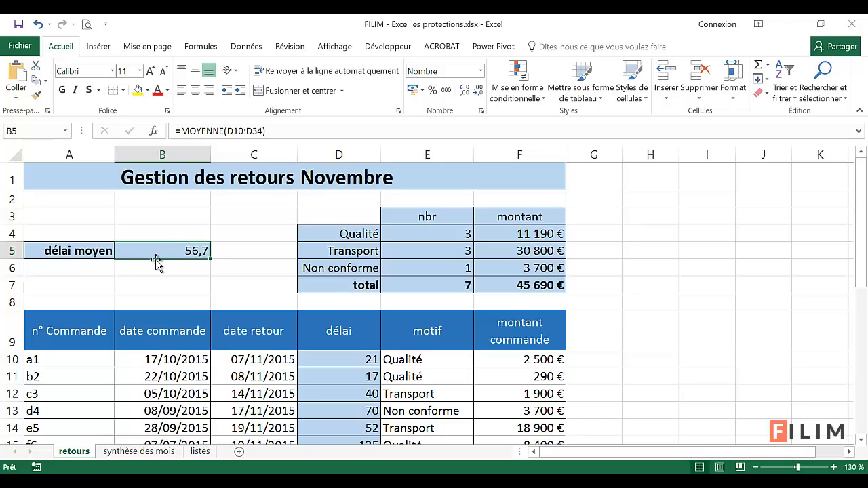
pyautogui.click(446, 233)
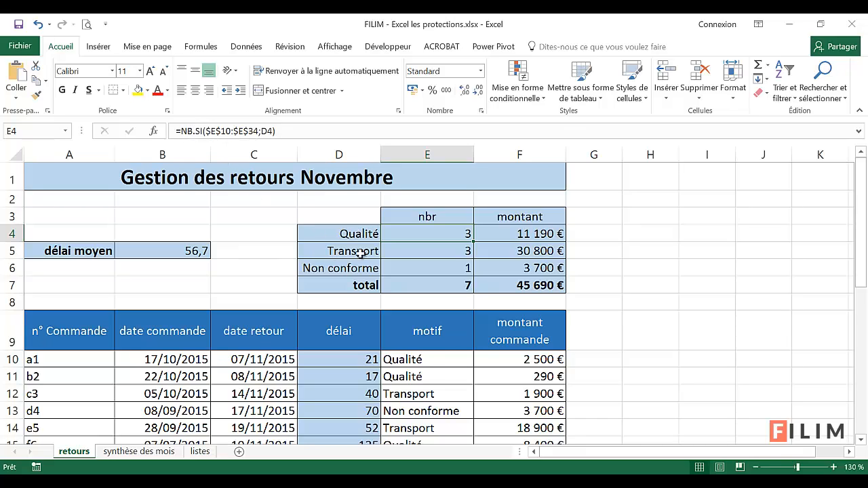
pyautogui.click(393, 250)
pyautogui.click(394, 267)
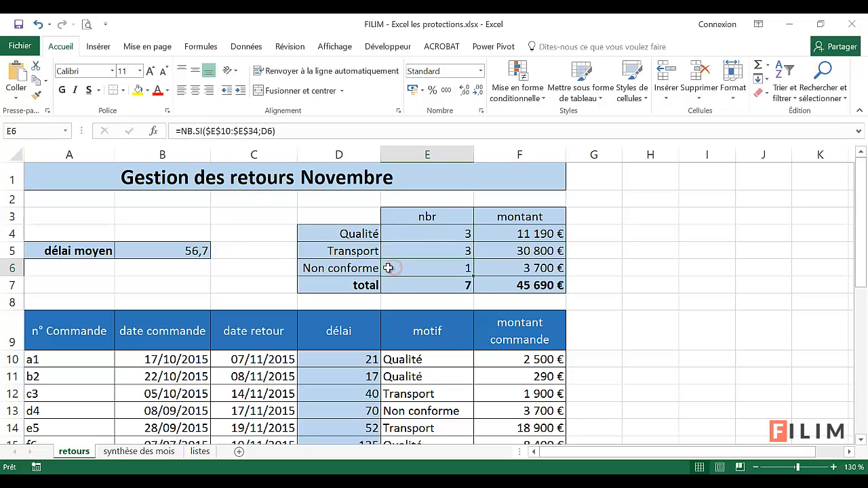
pyautogui.click(503, 234)
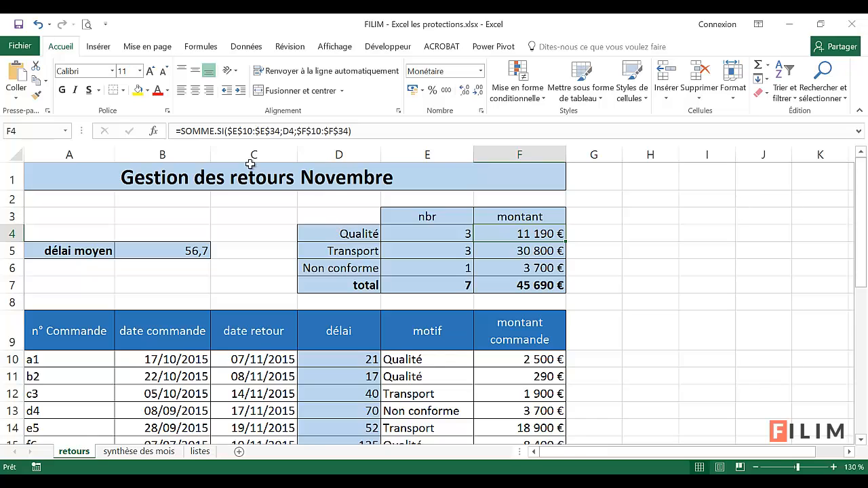
pyautogui.click(517, 251)
pyautogui.click(510, 269)
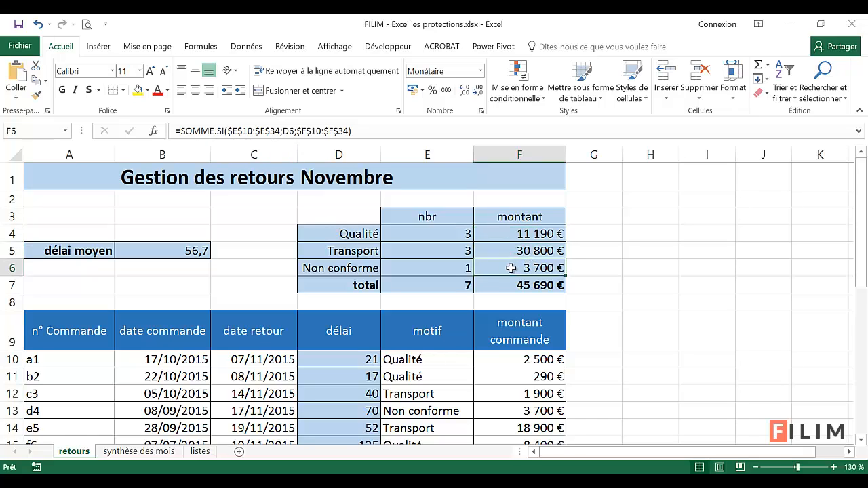
pyautogui.click(444, 287)
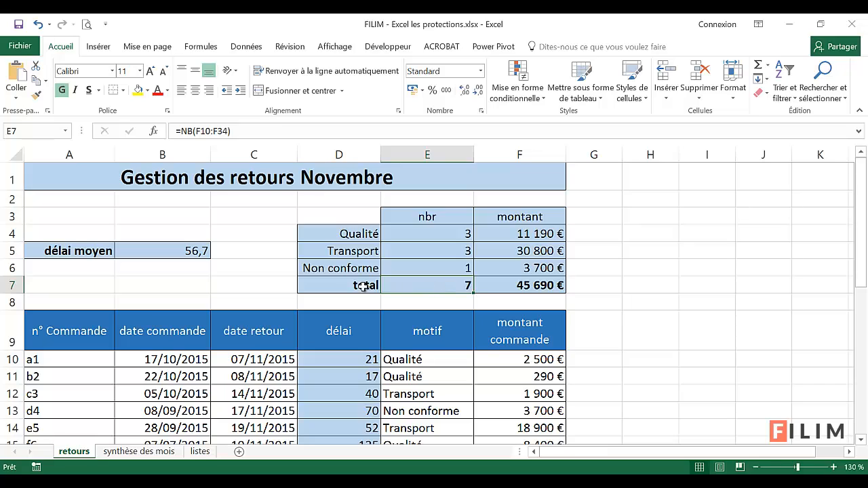
pyautogui.moveTo(508, 358); pyautogui.dragTo(513, 410)
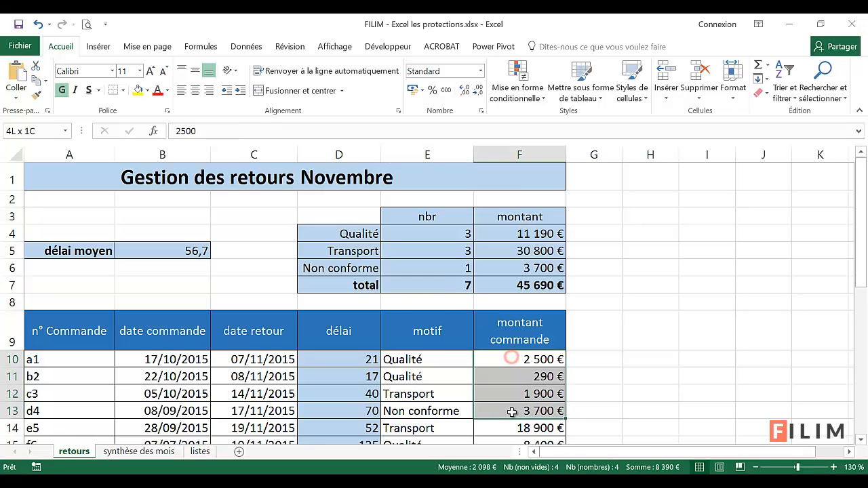
pyautogui.click(504, 286)
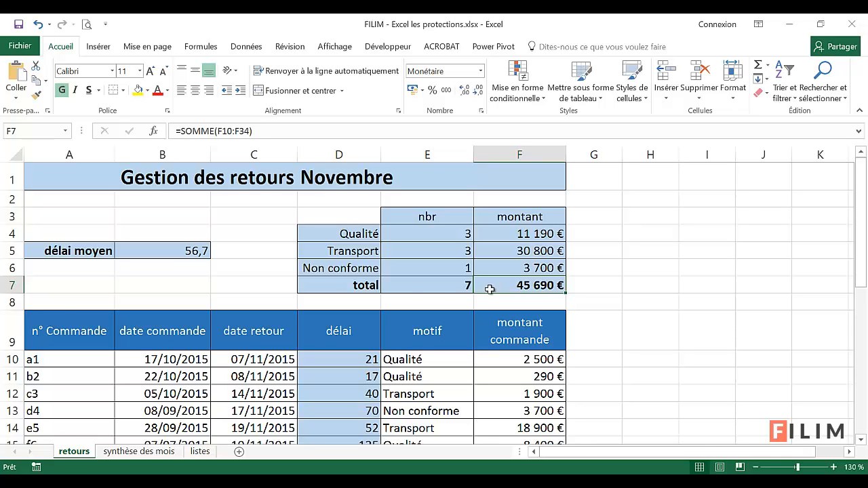
pyautogui.click(155, 279)
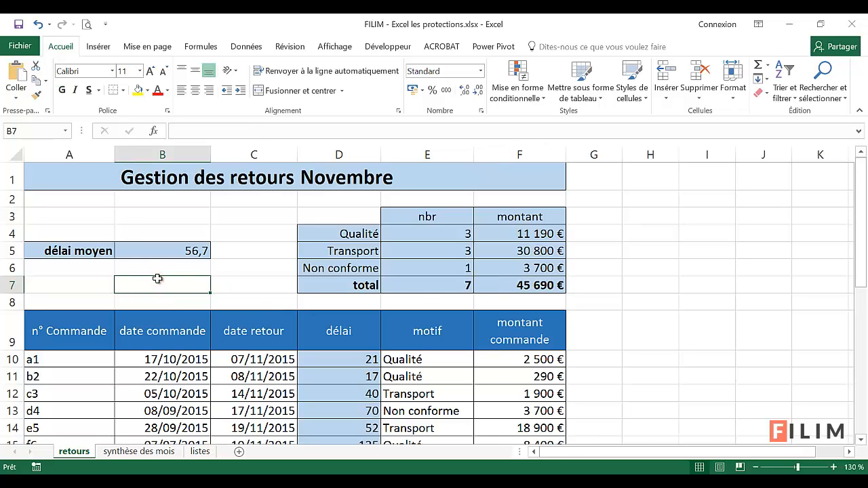
# Review the motif labels on the synthèse des mois sheet and look through the workbook's three sheets, ending on retours
pyautogui.click(140, 452)
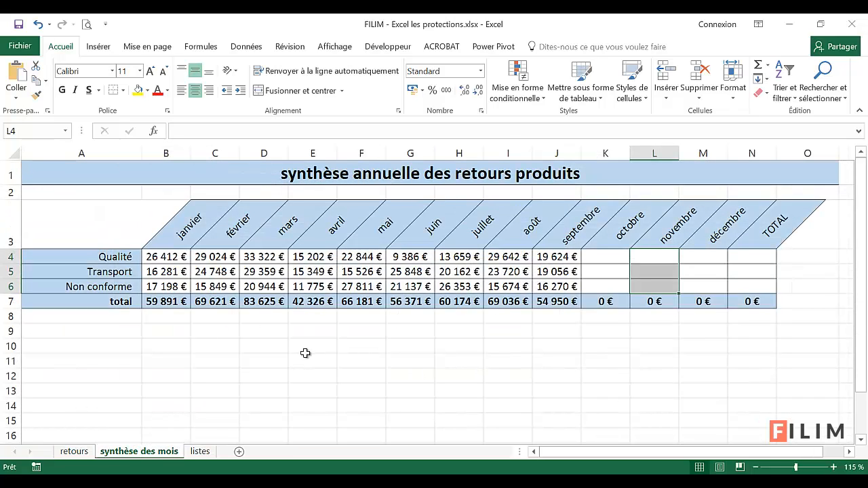
pyautogui.click(345, 341)
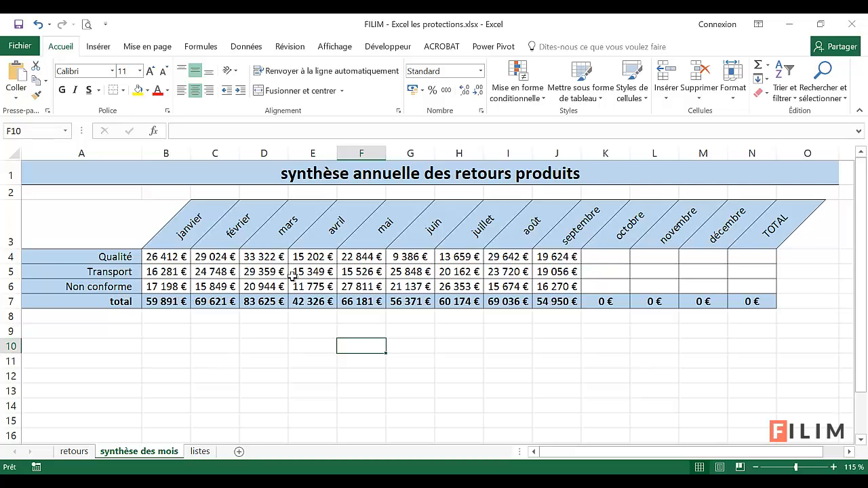
pyautogui.click(122, 255)
pyautogui.click(120, 271)
pyautogui.click(124, 286)
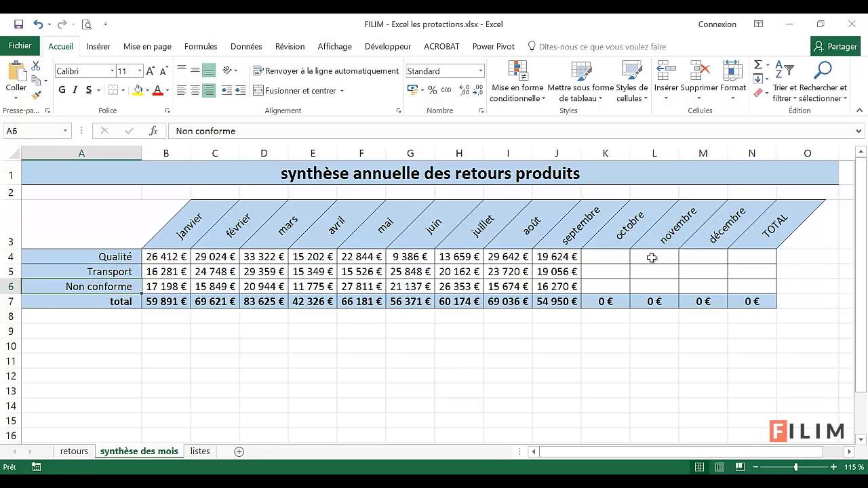
pyautogui.click(200, 451)
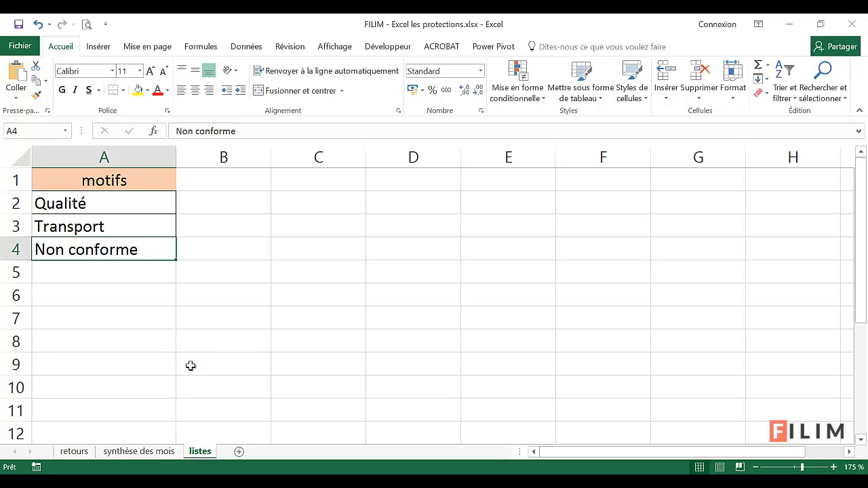
pyautogui.click(82, 457)
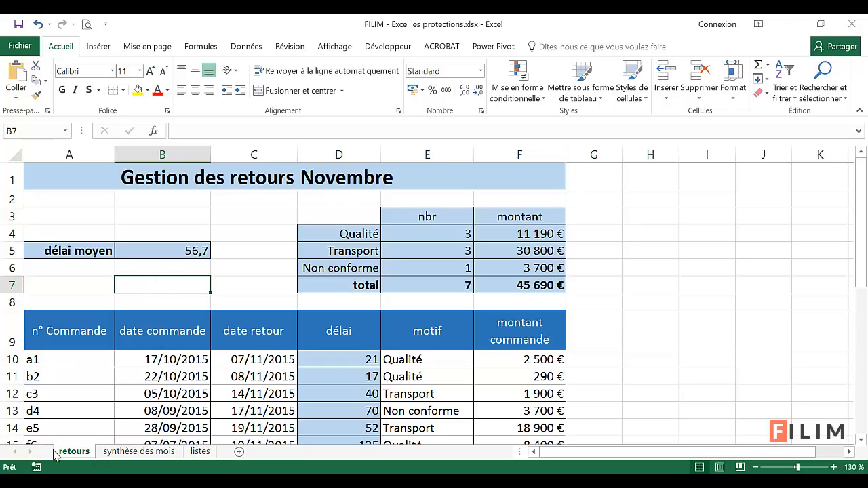
pyautogui.click(140, 453)
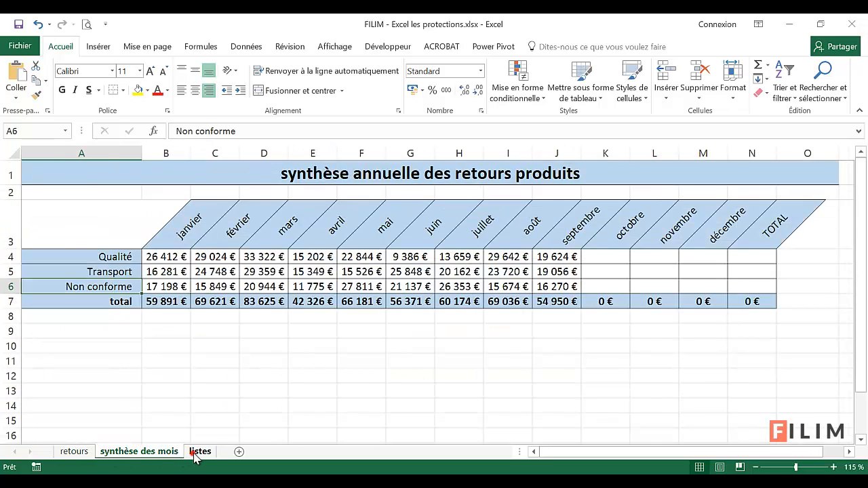
pyautogui.click(197, 452)
pyautogui.click(157, 454)
pyautogui.click(86, 458)
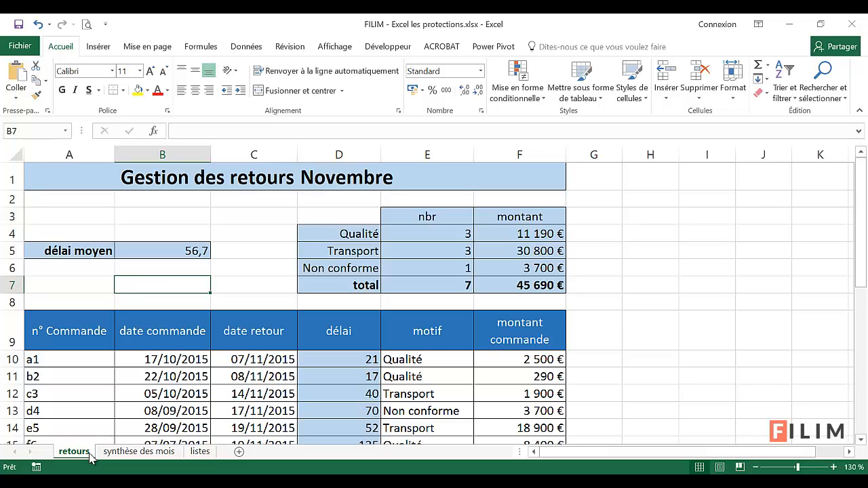
# Review the retours sheet's formula cells and its data entry ranges, columns A to C and E to F from row 10 down
pyautogui.click(168, 269)
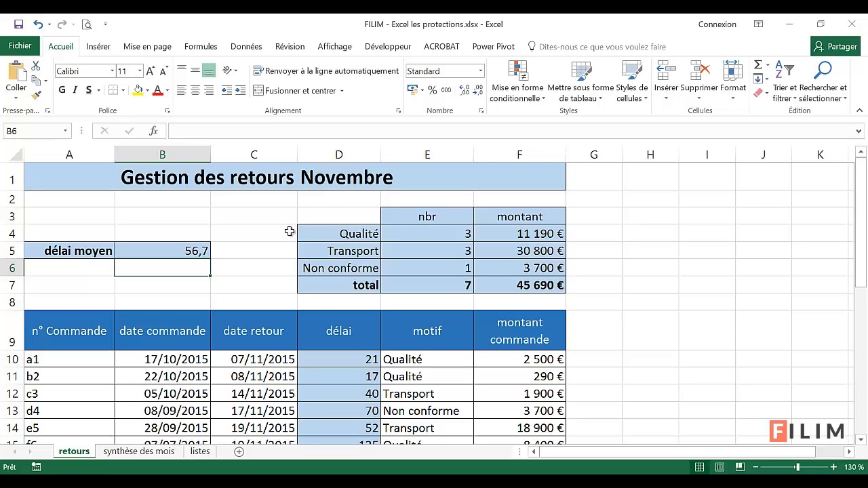
pyautogui.click(444, 270)
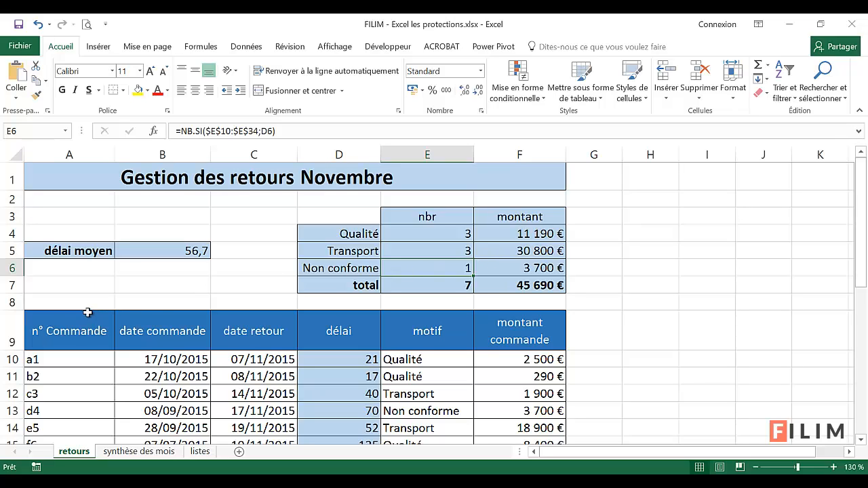
pyautogui.click(269, 286)
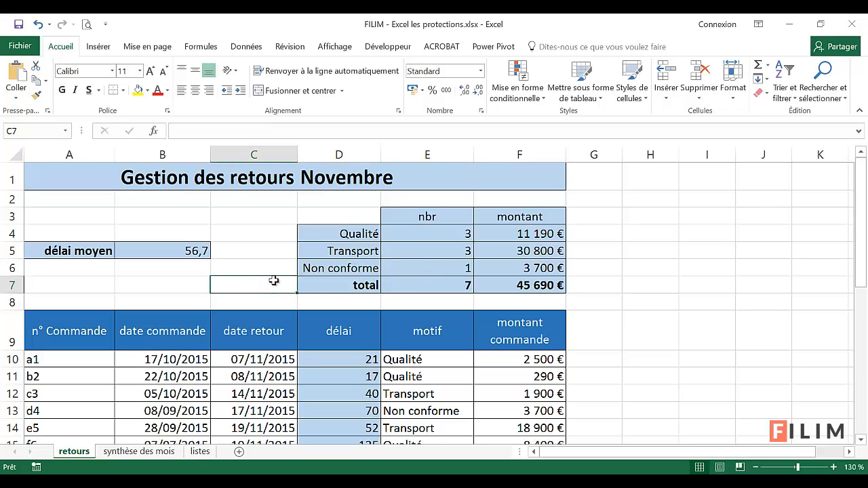
pyautogui.scroll(-2, 273, 281)
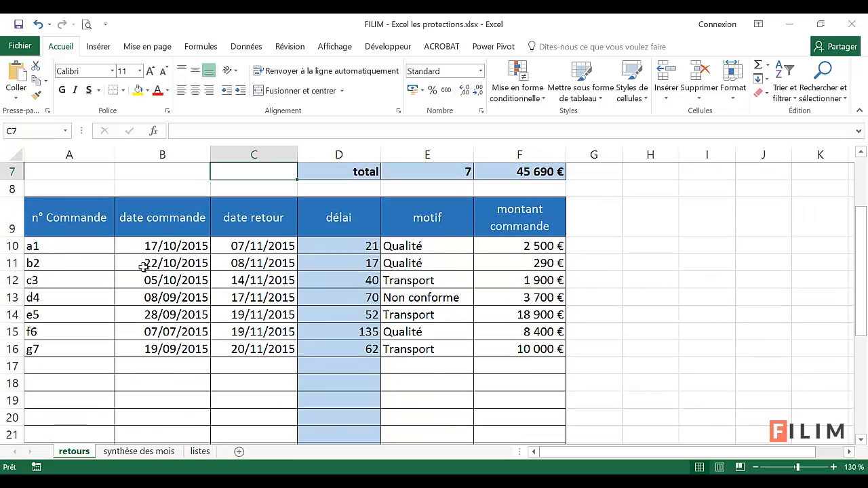
pyautogui.moveTo(96, 248); pyautogui.dragTo(250, 410)
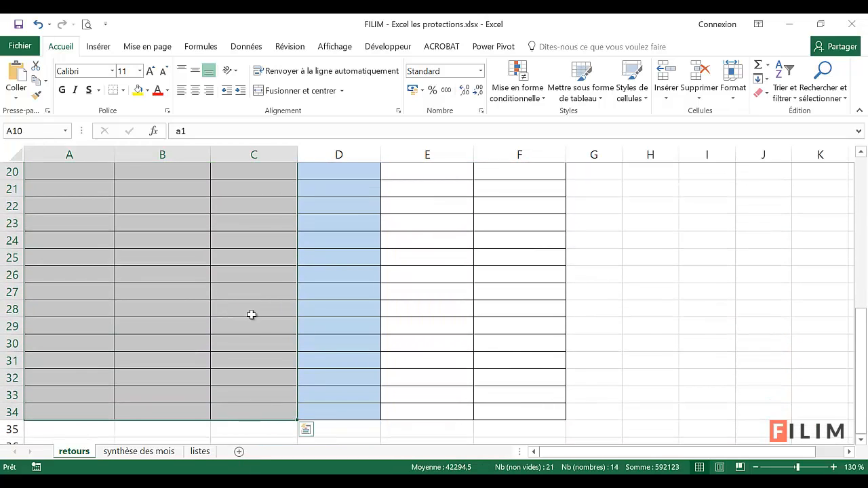
pyautogui.scroll(5, 256, 334)
pyautogui.scroll(2, 255, 334)
pyautogui.moveTo(418, 342); pyautogui.dragTo(539, 434)
pyautogui.click(613, 255)
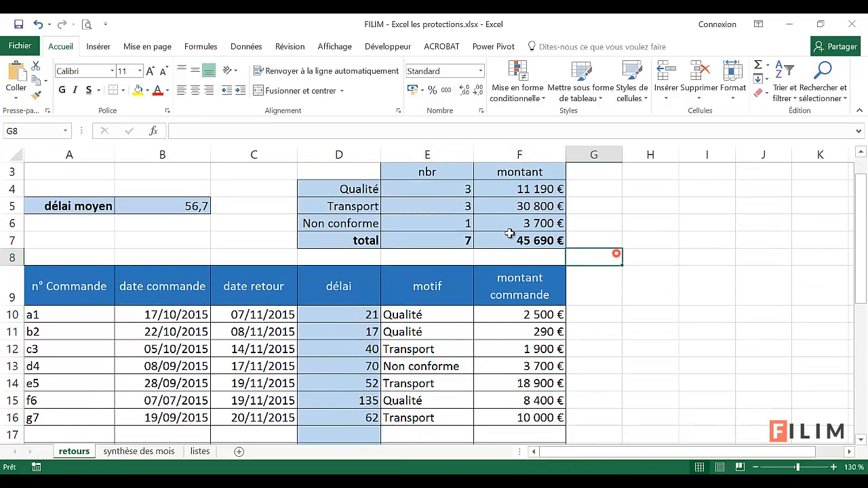
# Hide the gridlines on the retours sheet
pyautogui.click(337, 46)
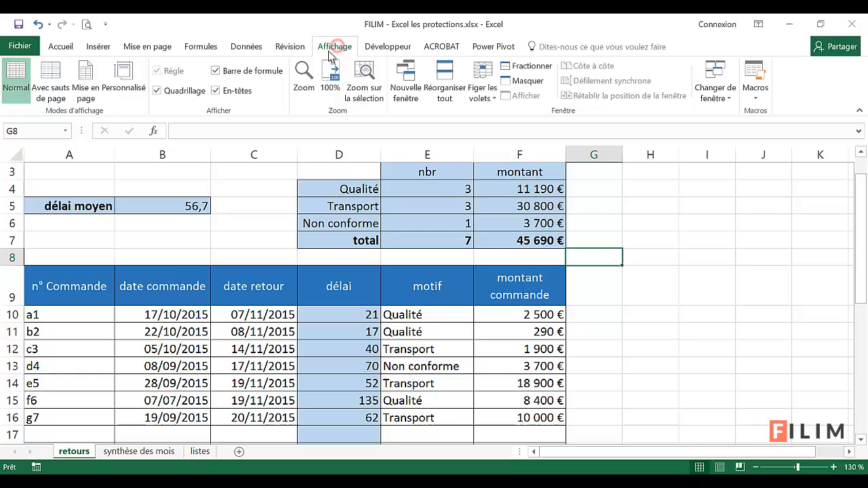
pyautogui.click(189, 95)
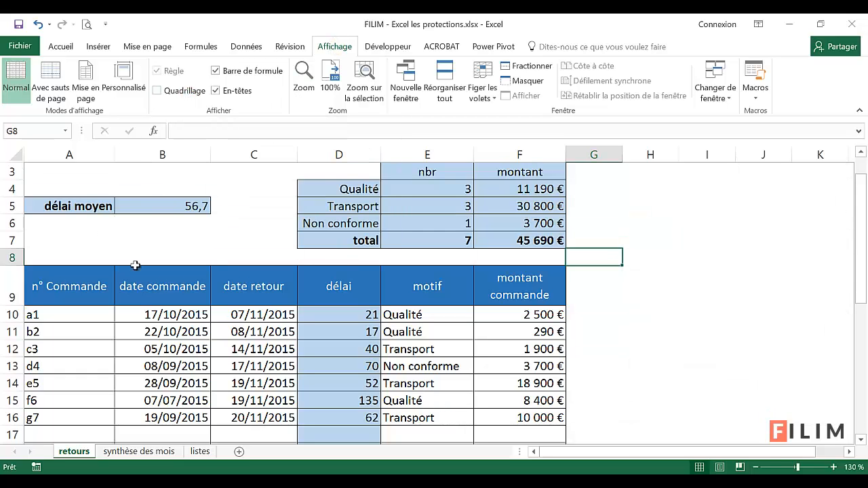
pyautogui.click(173, 244)
pyautogui.scroll(1, 192, 296)
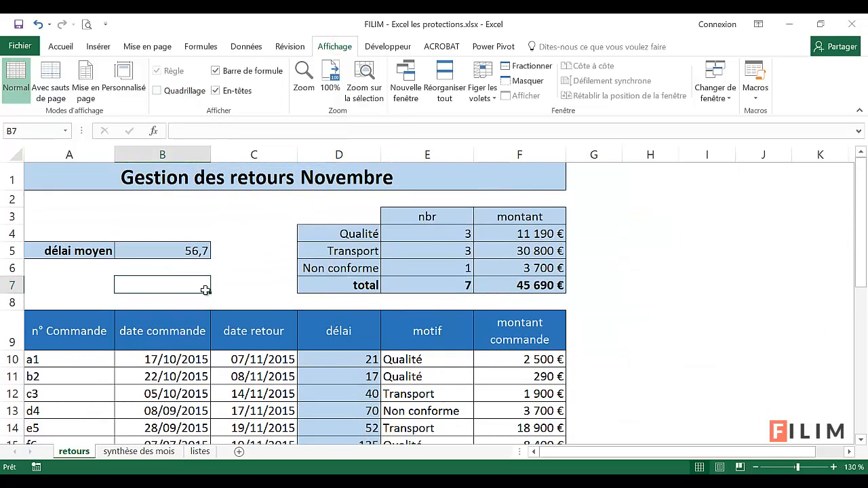
# Examine the data entry ranges of the returns table, columns A to C and E to F from row 10 down
pyautogui.scroll(-1, 189, 309)
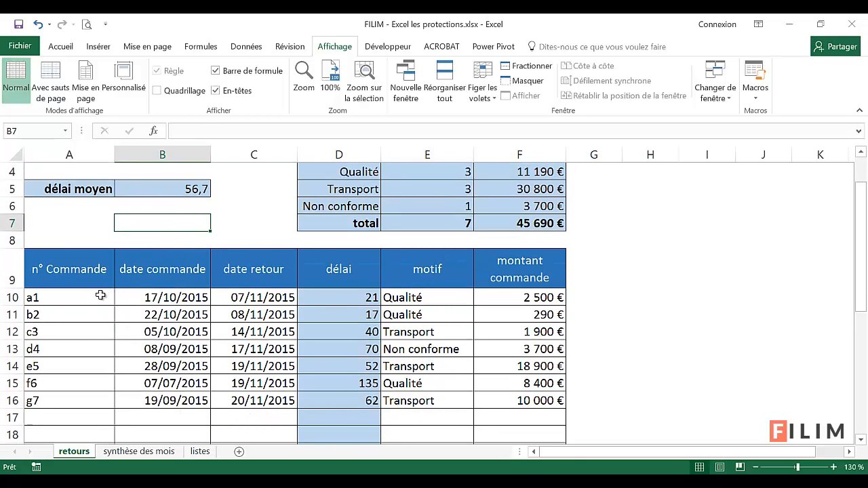
pyautogui.moveTo(100, 296); pyautogui.dragTo(239, 434)
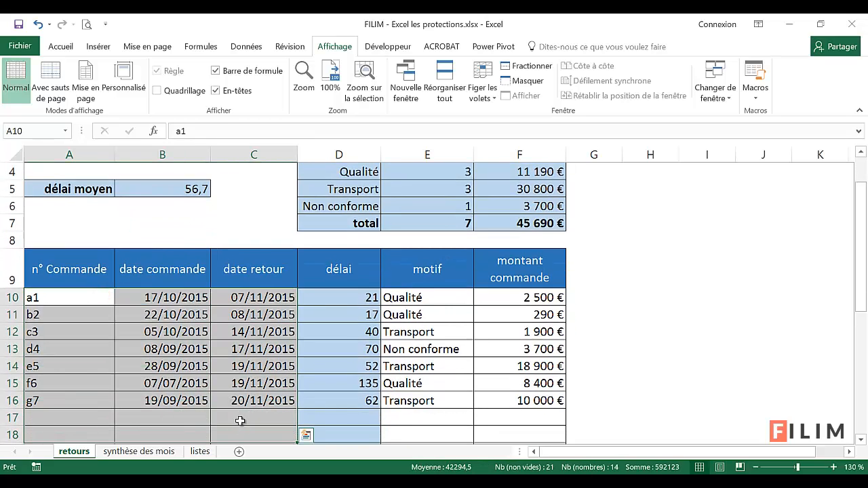
pyautogui.click(224, 376)
pyautogui.scroll(1, 213, 381)
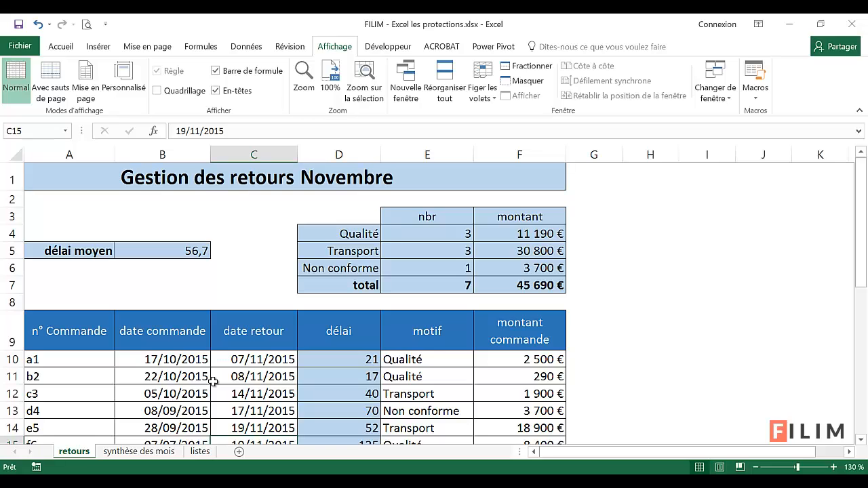
pyautogui.scroll(-2, 213, 381)
pyautogui.scroll(-1, 149, 347)
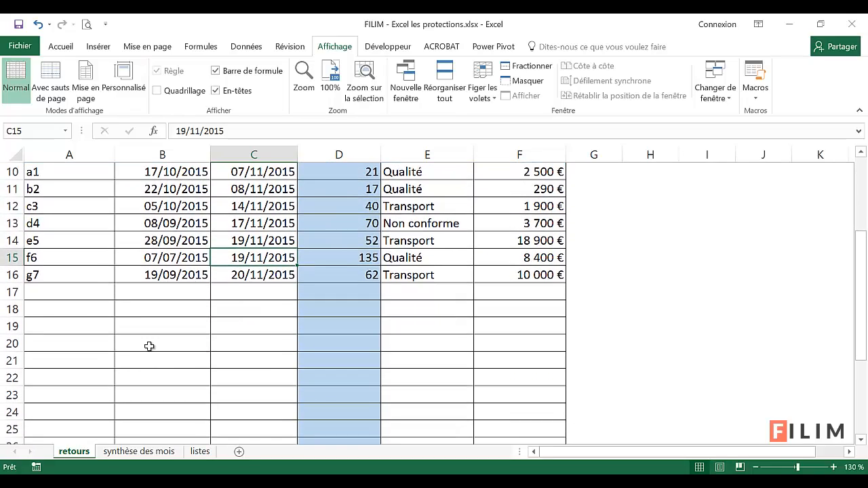
pyautogui.scroll(1, 122, 306)
pyautogui.moveTo(100, 246); pyautogui.dragTo(264, 410)
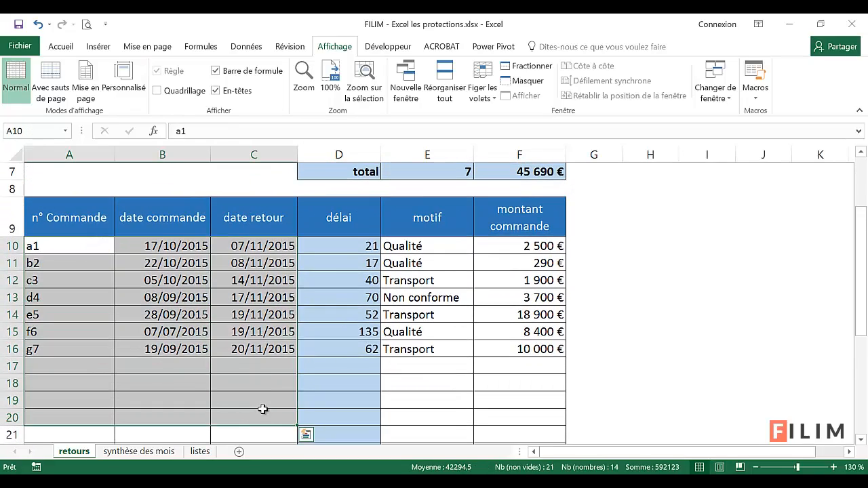
pyautogui.moveTo(427, 248); pyautogui.dragTo(519, 413)
pyautogui.click(220, 367)
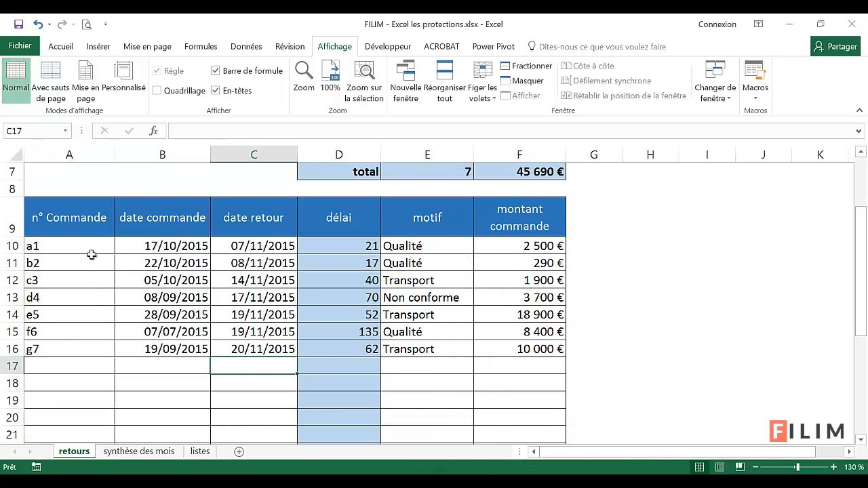
# Unlock the entry cells A10:C34 by turning off Verrouillée in their cell protection format
pyautogui.moveTo(91, 254); pyautogui.dragTo(246, 389)
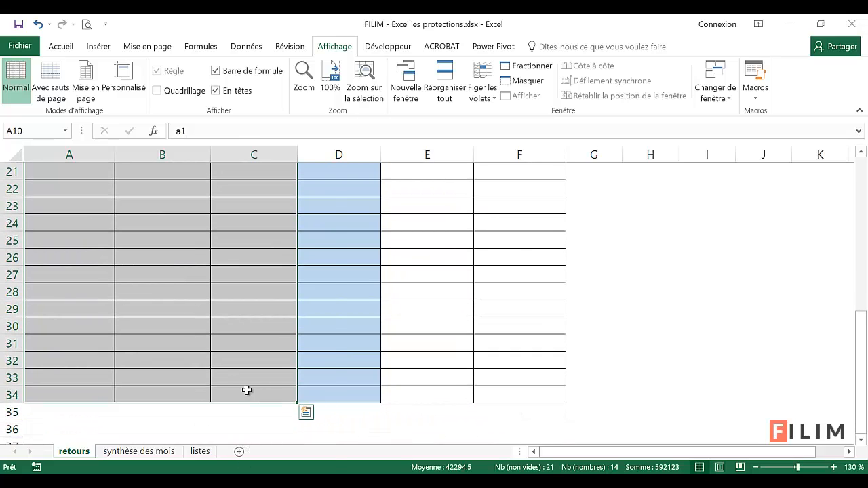
pyautogui.rightClick(206, 261)
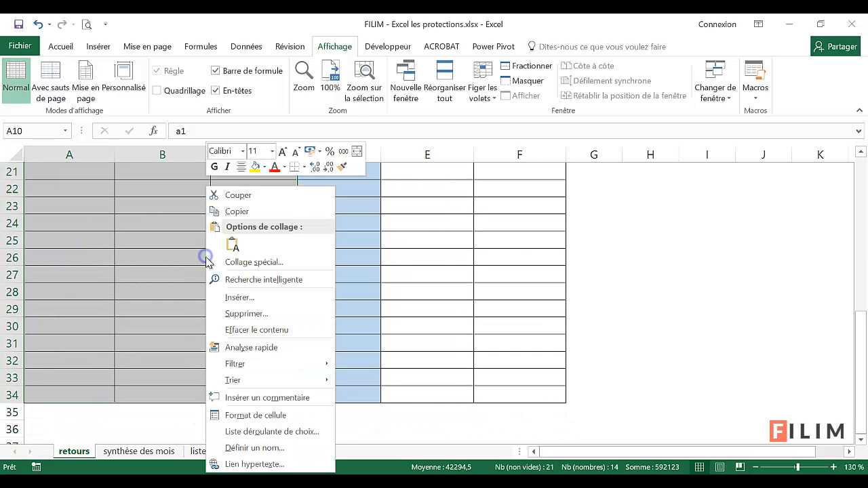
pyautogui.click(280, 415)
pyautogui.click(341, 171)
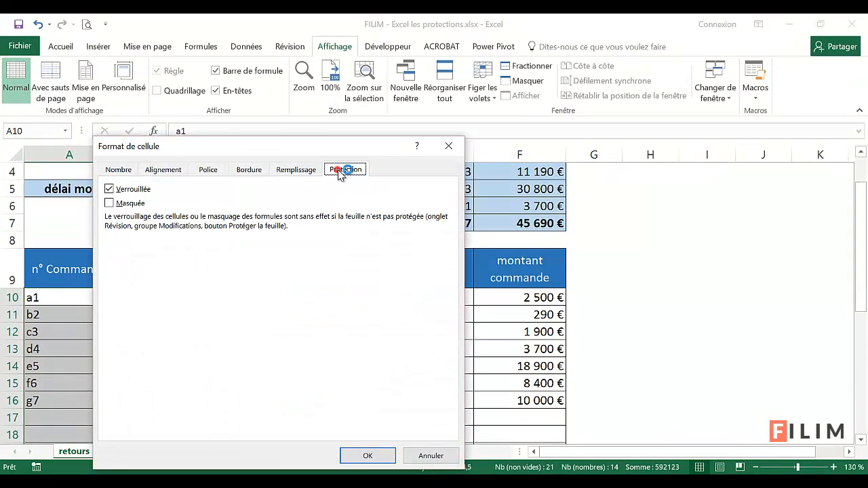
pyautogui.click(109, 190)
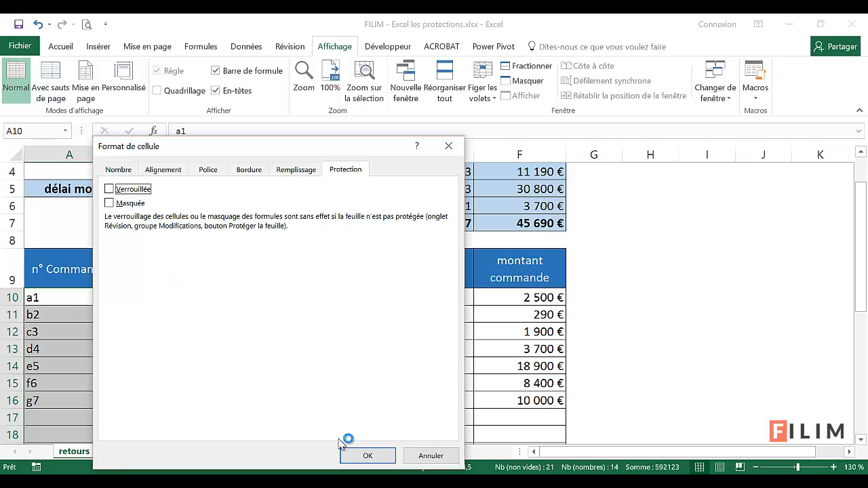
pyautogui.click(354, 456)
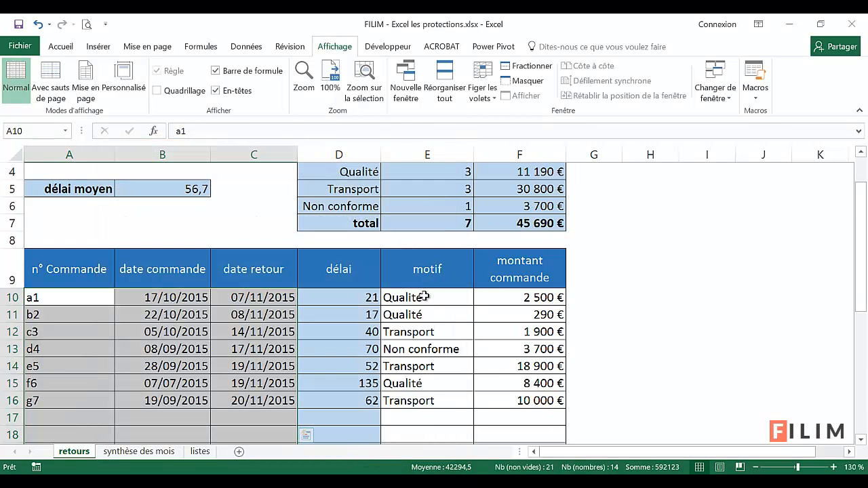
# Unlock the motif and amount entry cells E10:F34 by turning off Verrouillée in their cell protection format
pyautogui.moveTo(420, 297); pyautogui.dragTo(499, 412)
pyautogui.rightClick(498, 249)
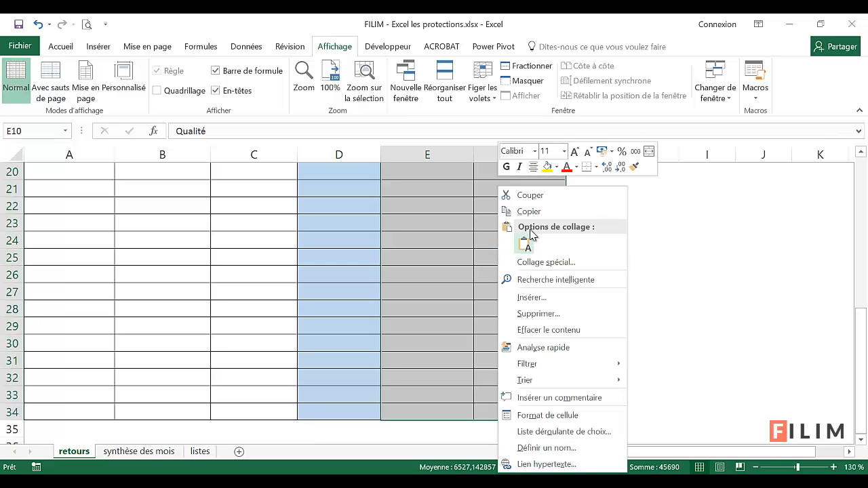
pyautogui.click(551, 416)
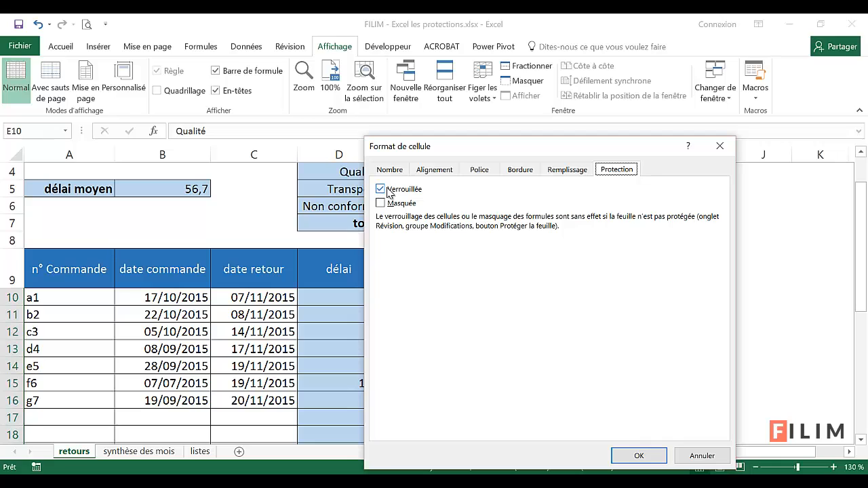
pyautogui.click(380, 190)
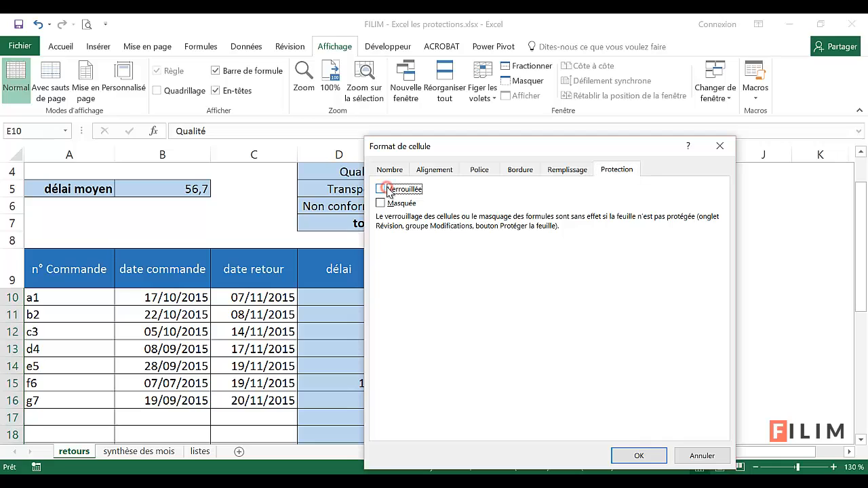
pyautogui.click(638, 458)
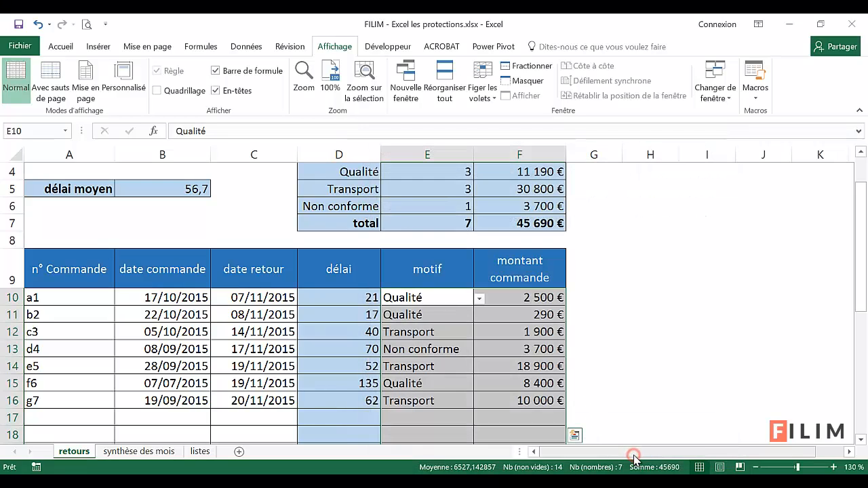
# Start protecting the retours sheet and its locked cells, and enter the password for removing the protection
pyautogui.click(164, 333)
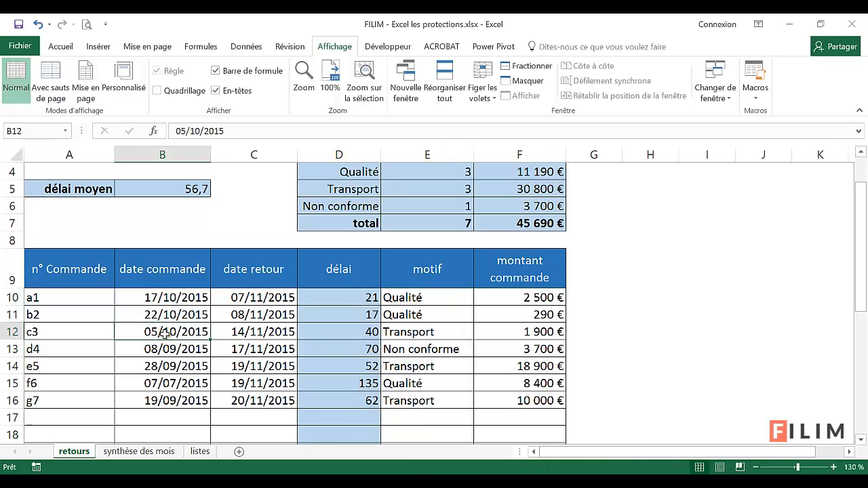
pyautogui.click(288, 46)
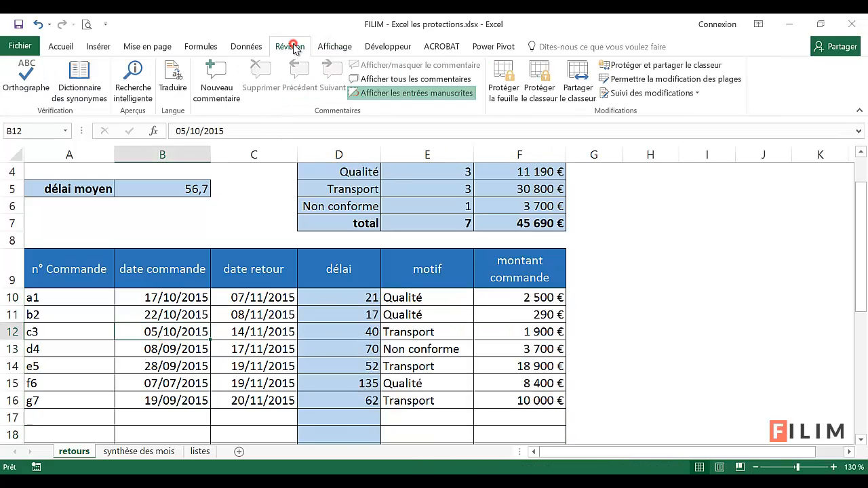
pyautogui.click(509, 80)
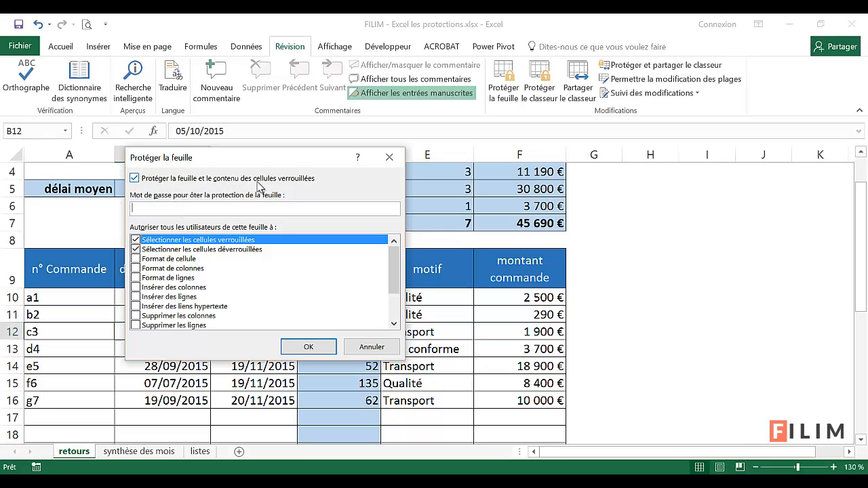
pyautogui.moveTo(226, 158); pyautogui.dragTo(545, 181)
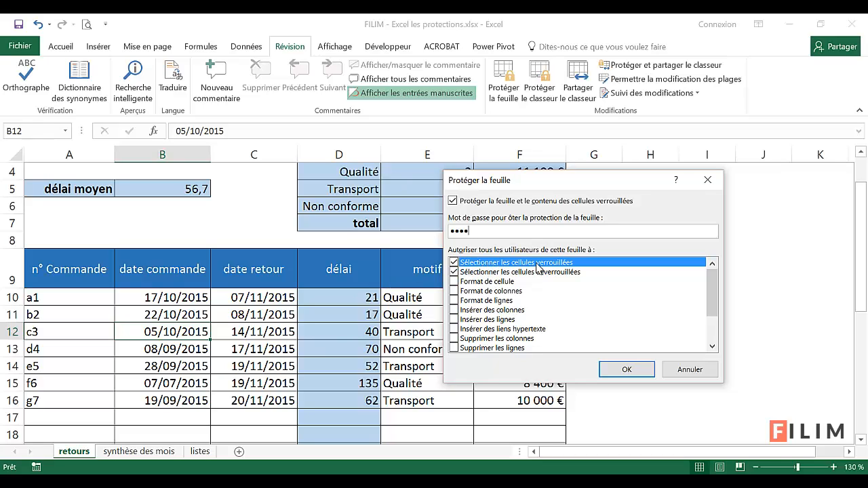
# Disallow selecting locked cells in the sheet protection and review the other permissions that can be granted
pyautogui.click(454, 263)
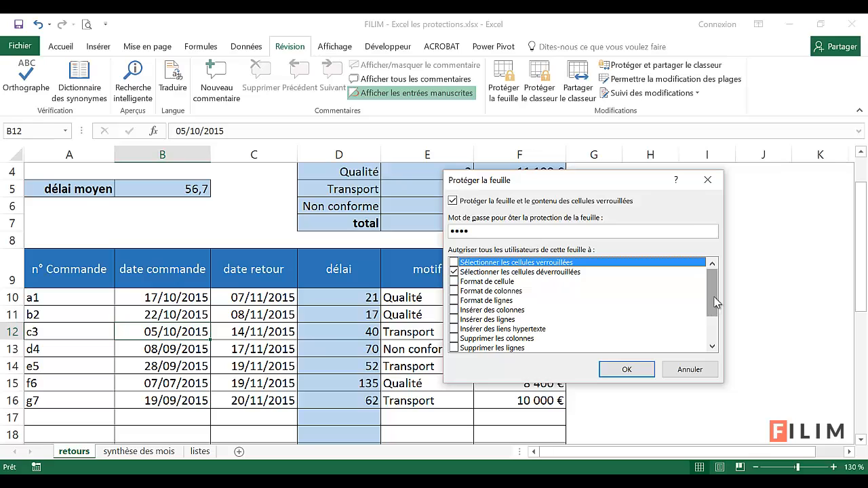
pyautogui.scroll(-2, 715, 303)
pyautogui.scroll(2, 717, 306)
pyautogui.moveTo(712, 288); pyautogui.dragTo(731, 270)
pyautogui.scroll(-2, 543, 310)
pyautogui.scroll(2, 550, 295)
# Apply the sheet protection and confirm it by re-entering the password
pyautogui.click(625, 370)
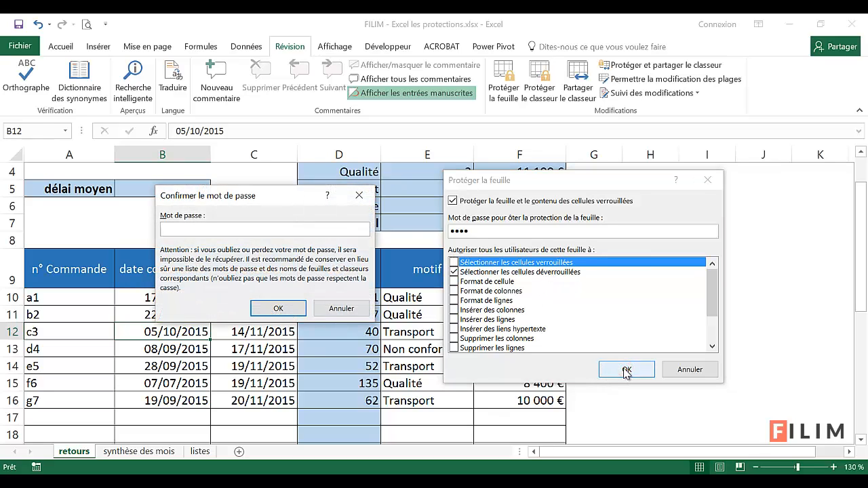
pyautogui.write('1')
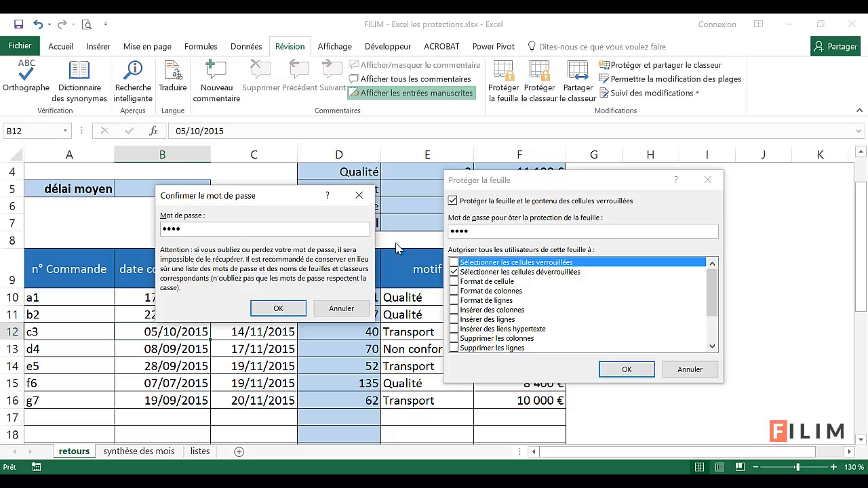
pyautogui.click(273, 309)
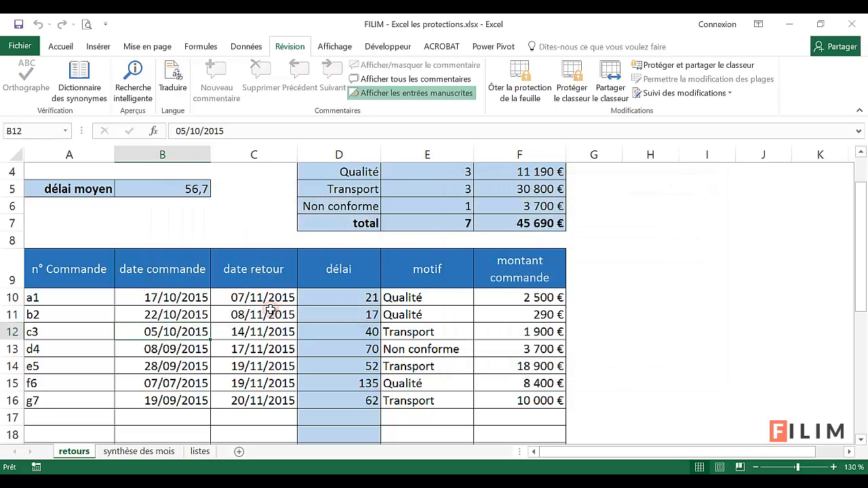
# Check that the unlocked cells in columns A to C of the returns table can be selected
pyautogui.click(154, 313)
pyautogui.click(86, 314)
pyautogui.click(70, 350)
pyautogui.click(70, 396)
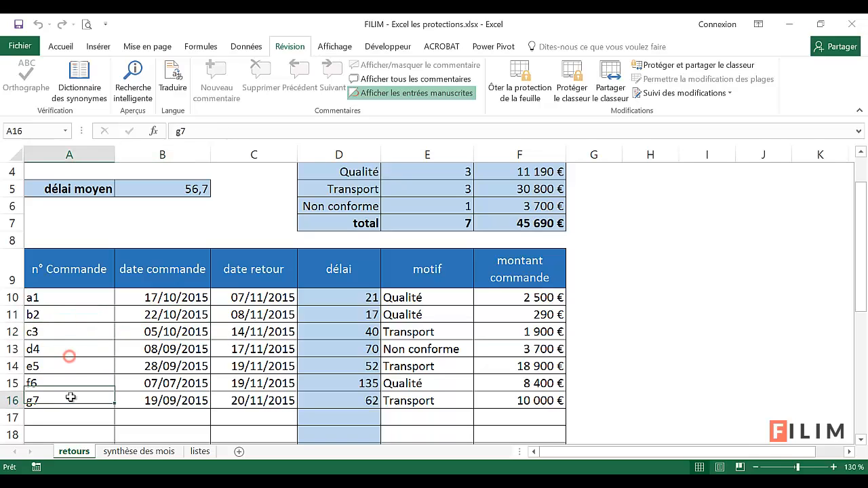
pyautogui.click(189, 330)
pyautogui.click(244, 314)
pyautogui.click(253, 332)
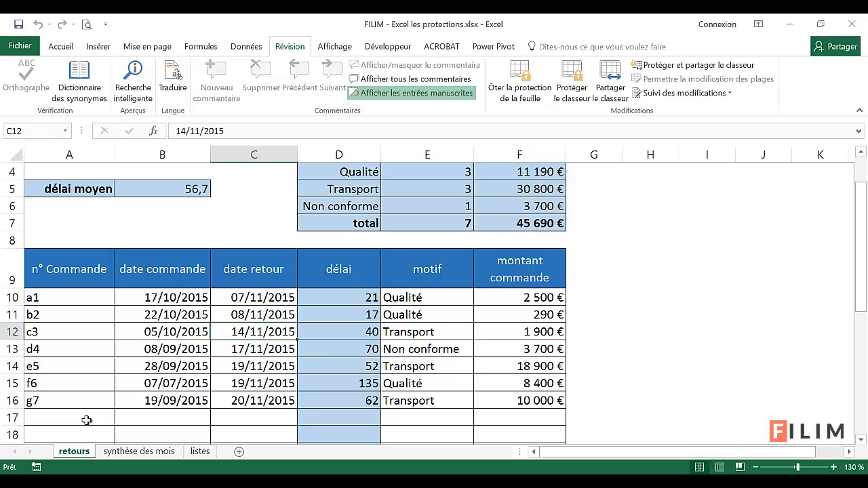
# Change the order date in cell B13 to 18/09/2015
pyautogui.click(168, 350)
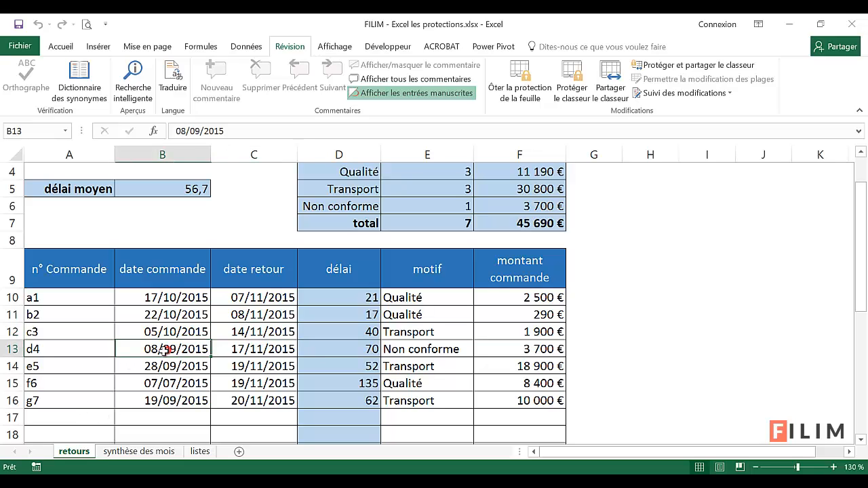
pyautogui.doubleClick(143, 350)
pyautogui.moveTo(144, 350); pyautogui.dragTo(151, 350)
pyautogui.write('1')
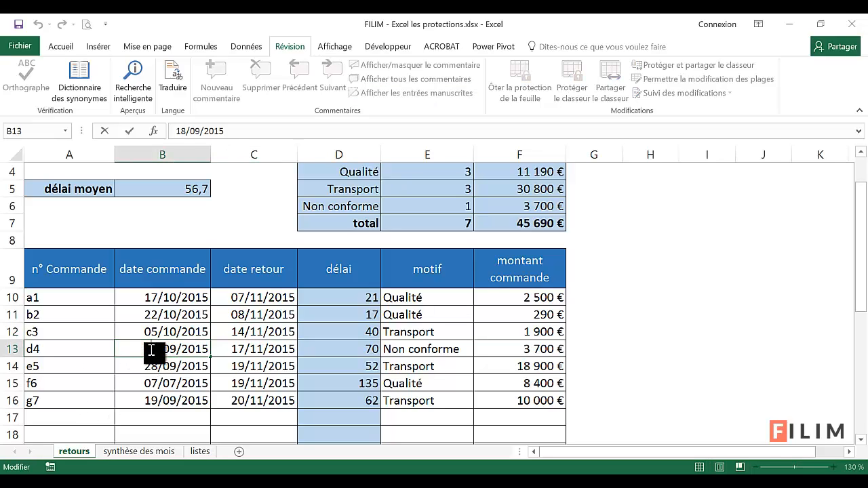
pyautogui.press('Return')
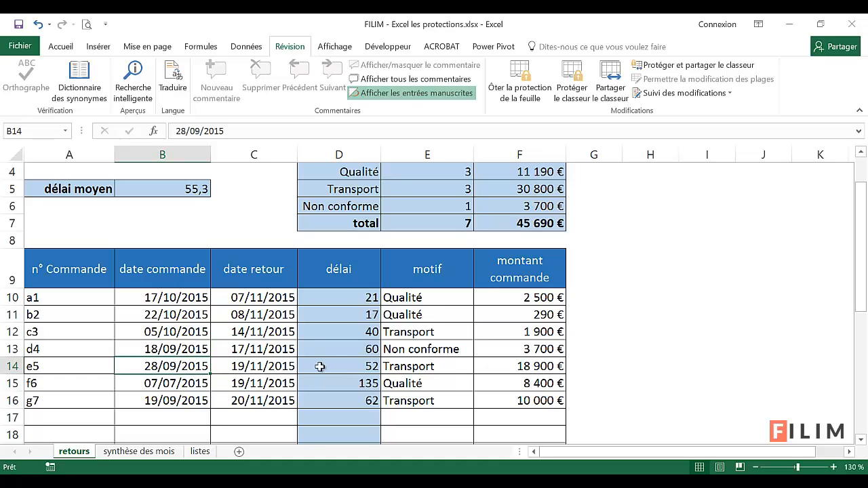
# Clear the entries in A14:C16 and E14:F16, leaving the delay formulas in column D
pyautogui.moveTo(63, 366); pyautogui.dragTo(258, 383)
pyautogui.moveTo(313, 414); pyautogui.dragTo(274, 403)
pyautogui.press('Delete')
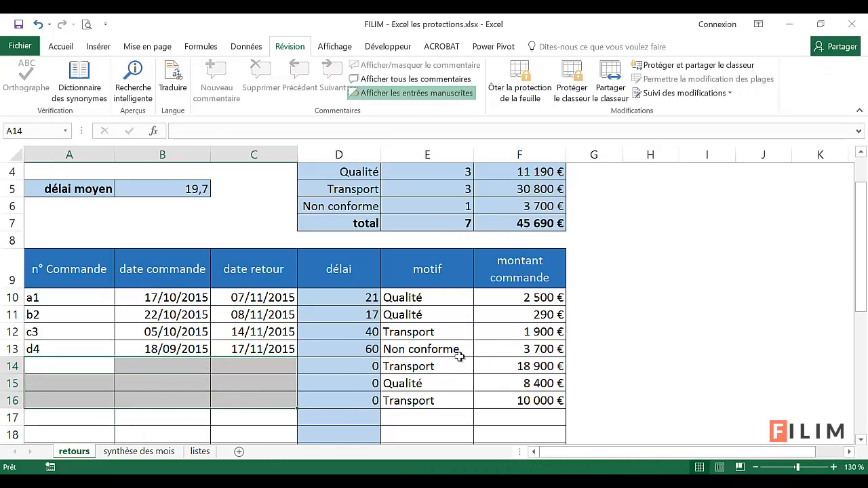
pyautogui.moveTo(466, 365); pyautogui.dragTo(488, 401)
pyautogui.press('Delete')
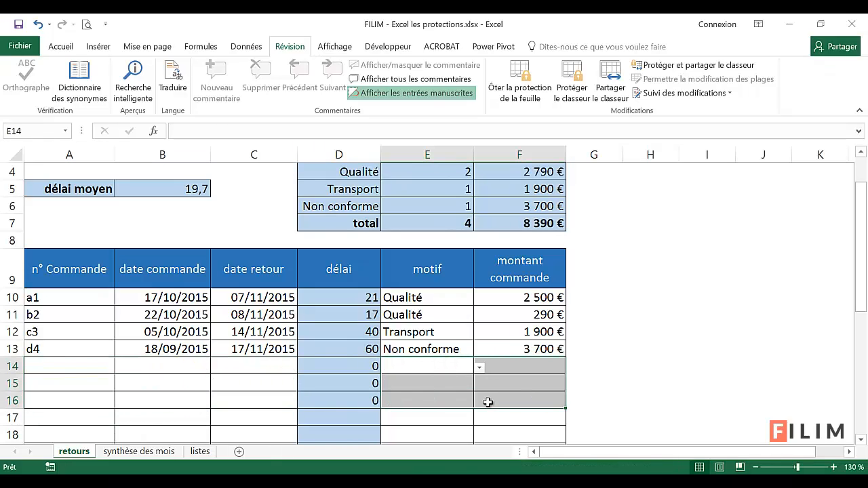
# Start a new return in row 14 with its order number, order date 07/07/2015 and return date 18/08/2015
pyautogui.click(86, 365)
pyautogui.write('g')
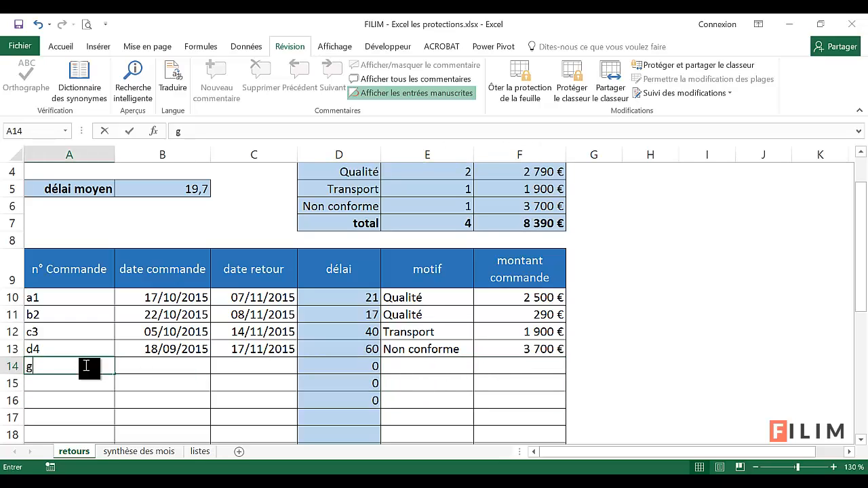
pyautogui.write('14')
pyautogui.click(150, 366)
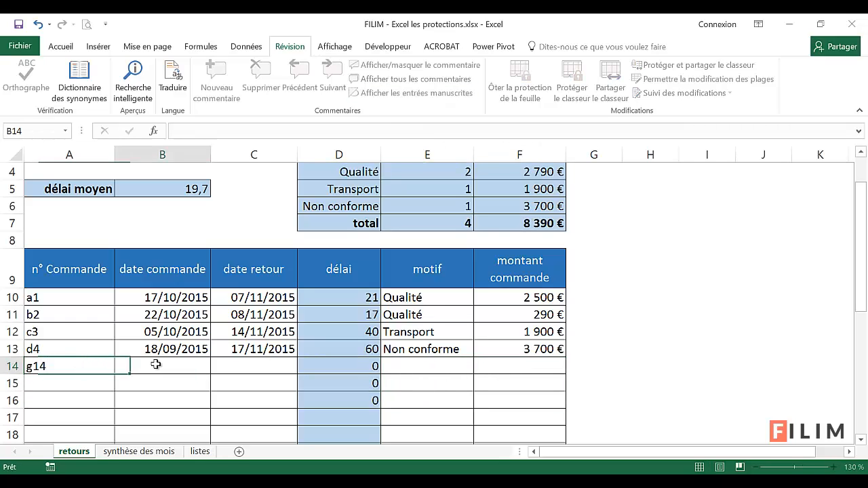
pyautogui.write('7/07/201')
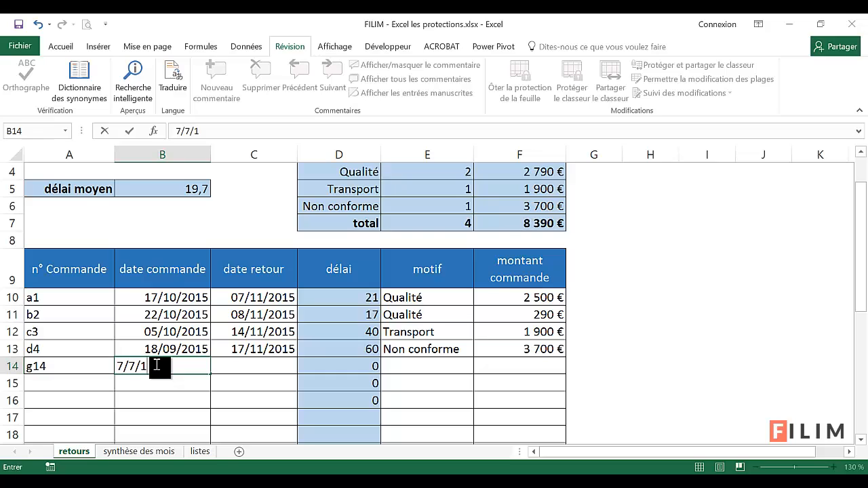
pyautogui.write('5')
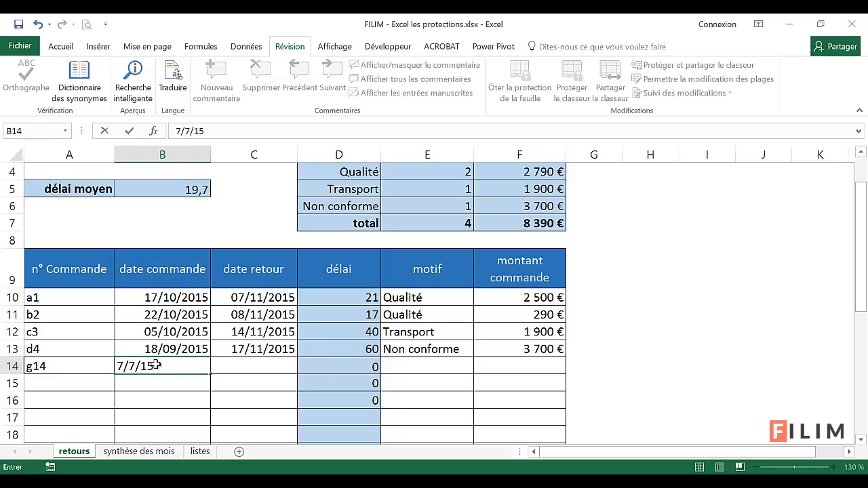
pyautogui.press('Tab')
pyautogui.write('18/')
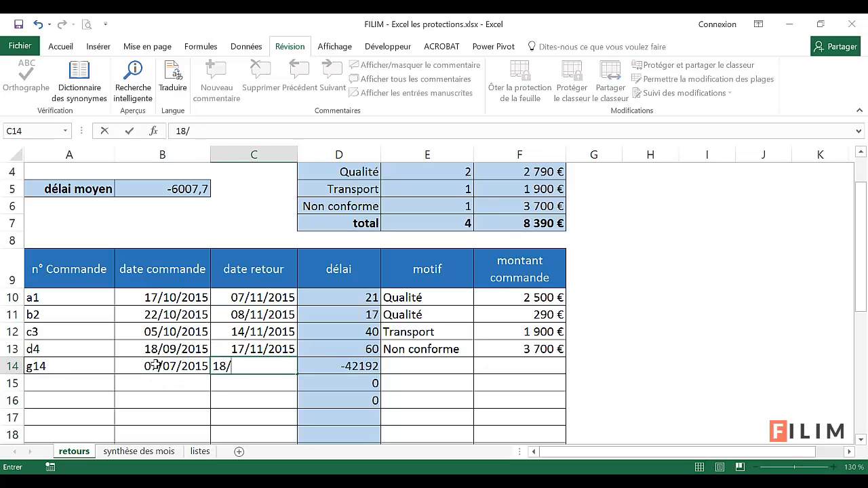
pyautogui.write('08/2015')
pyautogui.press('Tab')
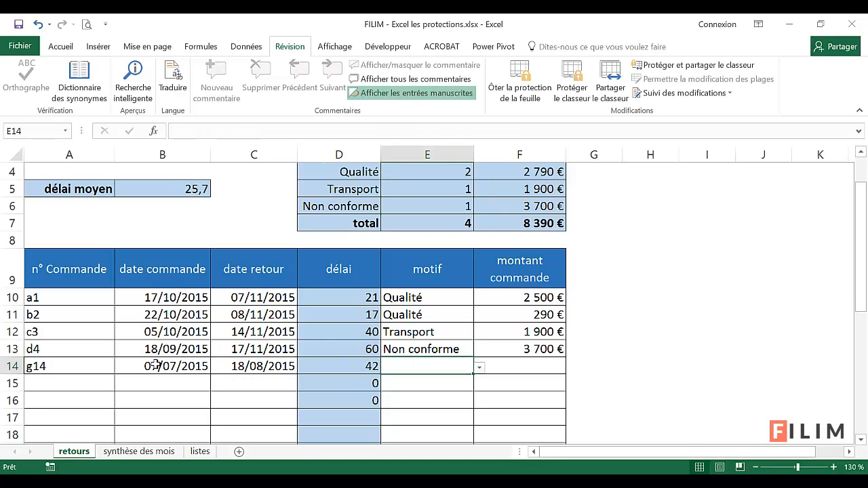
# Complete the return in row 14 with the reason Transport and an order amount of 10000
pyautogui.click(478, 367)
pyautogui.click(431, 393)
pyautogui.click(546, 371)
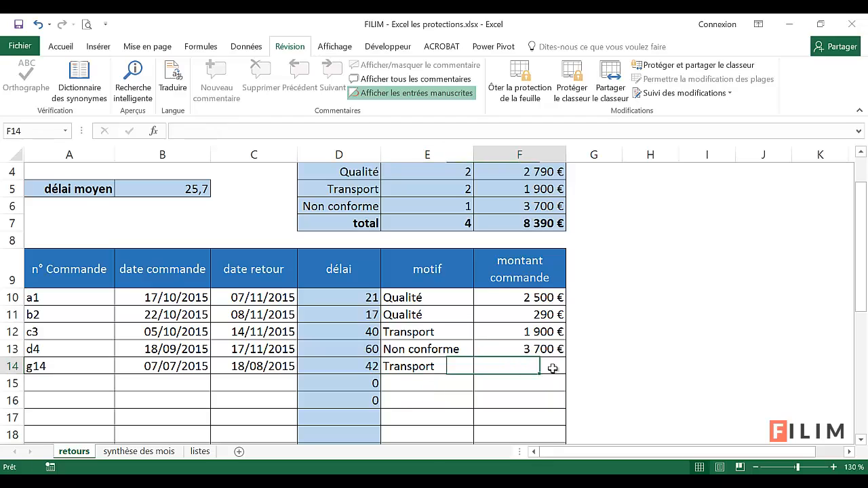
pyautogui.write('10000')
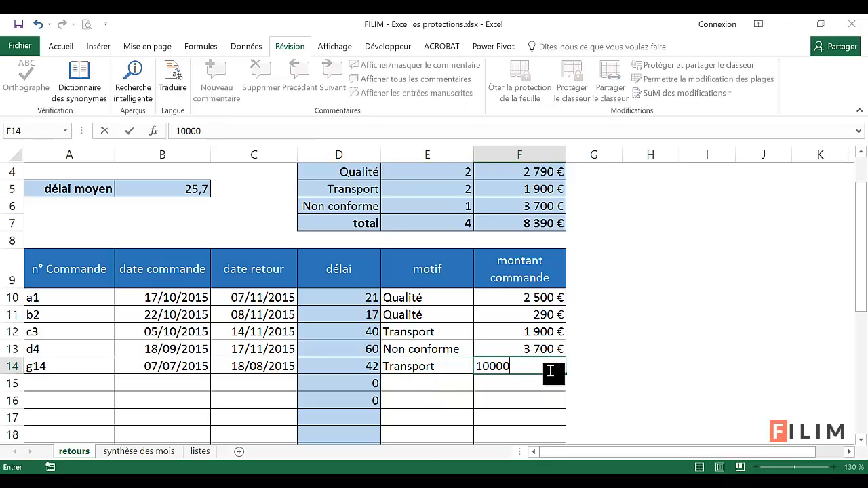
pyautogui.press('Return')
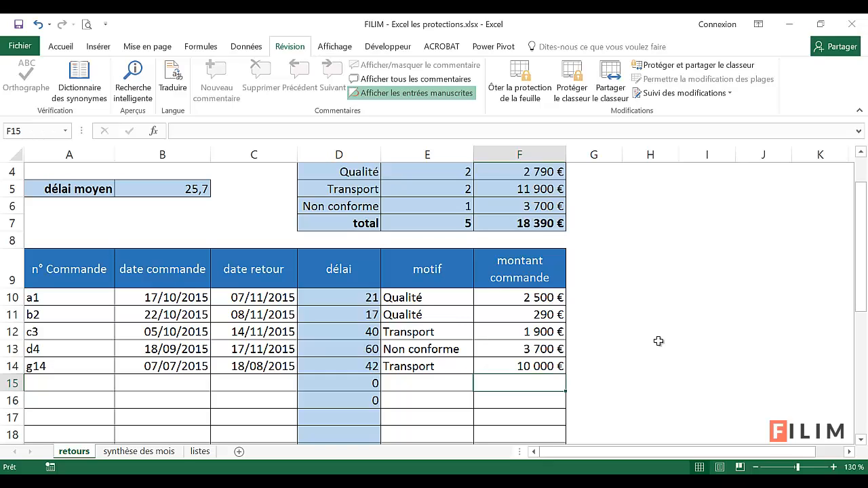
# Check whether the locked delay formulas, the average delay and the summary cells above the returns table can be selected
pyautogui.click(338, 313)
pyautogui.click(339, 342)
pyautogui.scroll(1, 338, 349)
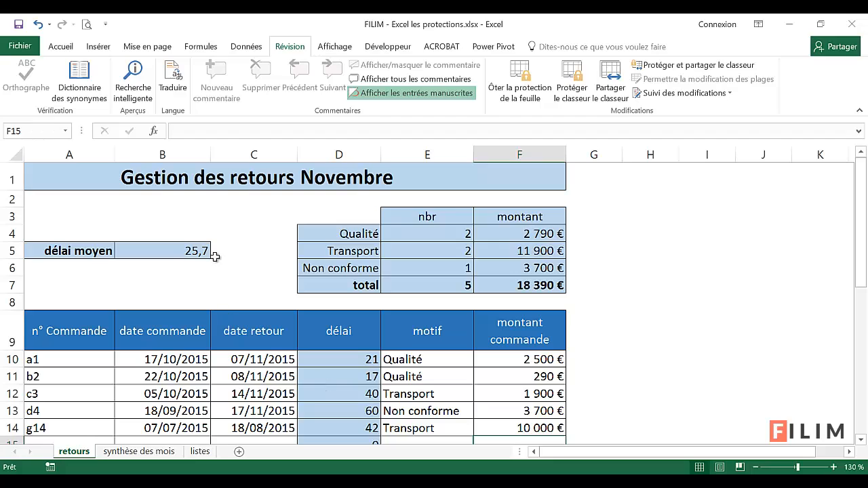
pyautogui.click(134, 228)
pyautogui.click(339, 236)
pyautogui.click(431, 237)
pyautogui.click(467, 235)
pyautogui.click(479, 236)
pyautogui.click(464, 240)
pyautogui.click(429, 250)
pyautogui.click(520, 219)
pyautogui.click(520, 246)
pyautogui.click(490, 268)
pyautogui.click(318, 251)
pyautogui.click(157, 239)
pyautogui.click(26, 223)
pyautogui.scroll(-1, 616, 322)
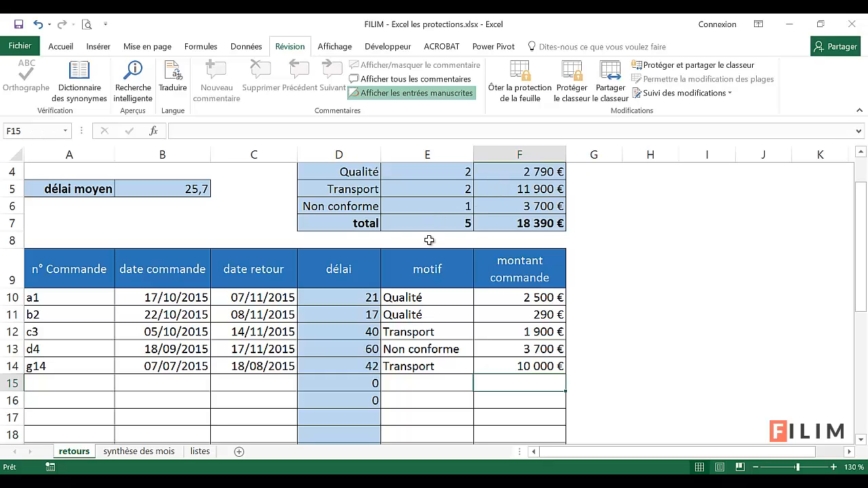
pyautogui.scroll(1, 432, 307)
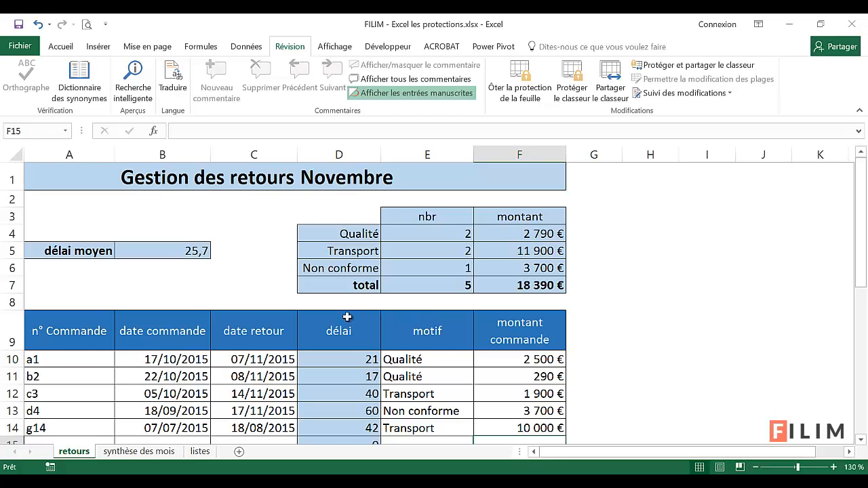
pyautogui.scroll(-1, 272, 330)
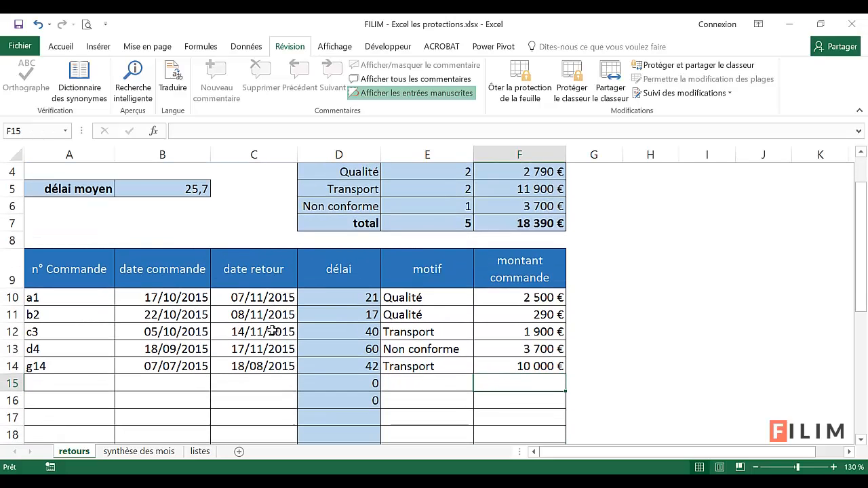
# Examine the choices offered by the reason list in cell E15
pyautogui.click(421, 383)
pyautogui.click(479, 384)
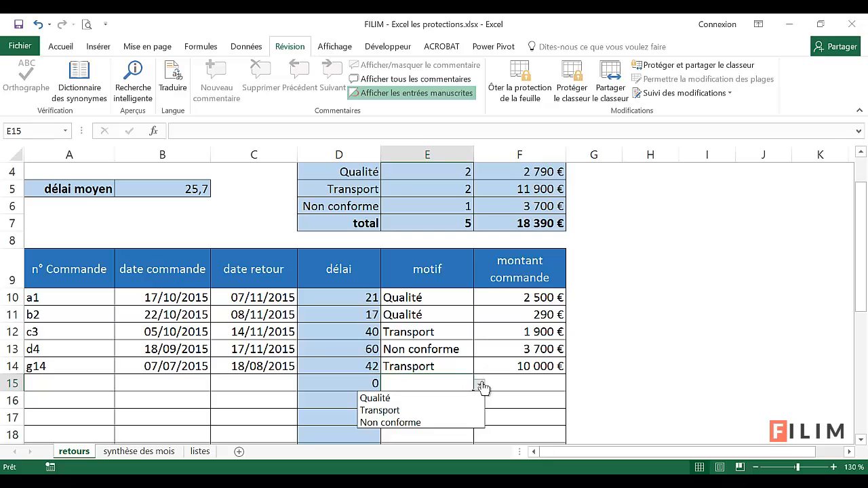
pyautogui.click(441, 381)
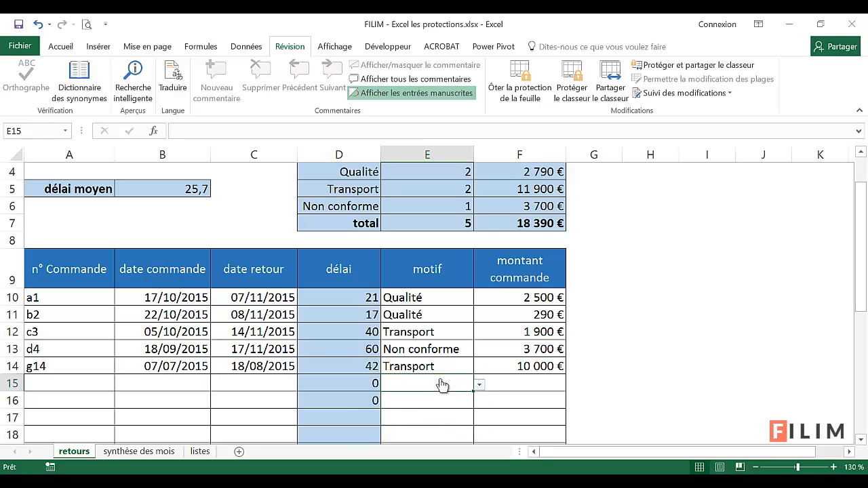
# Review the source entries A2:A4 of the reason list on the listes sheet, and return to the retours sheet
pyautogui.click(200, 451)
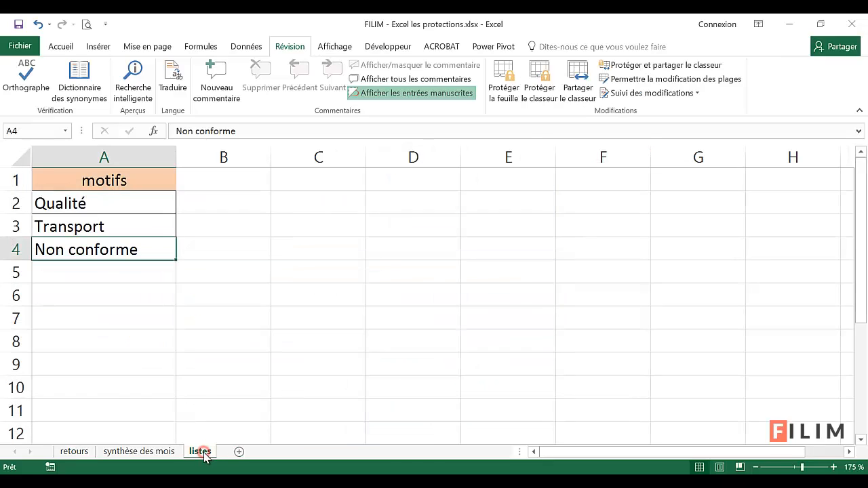
pyautogui.click(106, 199)
pyautogui.click(99, 229)
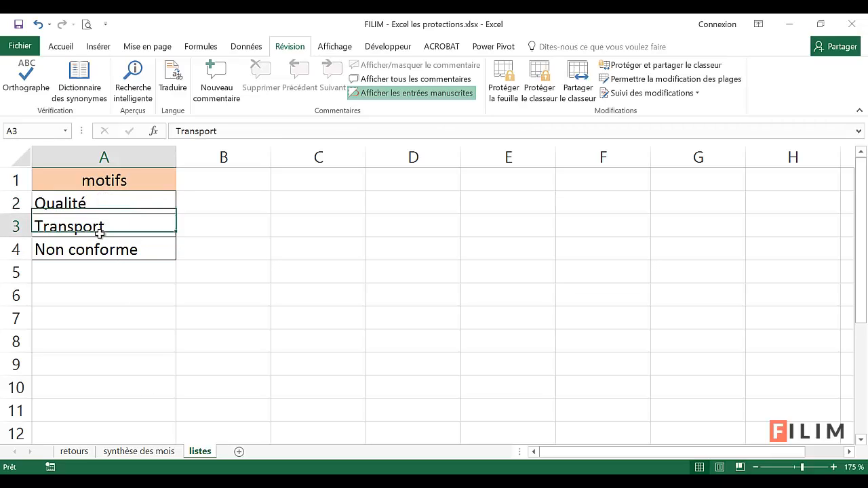
pyautogui.click(90, 246)
pyautogui.click(101, 208)
pyautogui.click(101, 228)
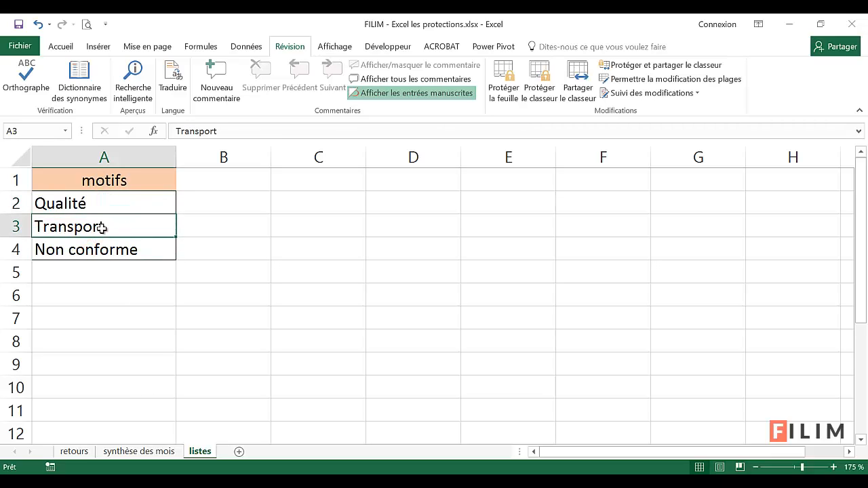
pyautogui.click(106, 252)
pyautogui.click(74, 452)
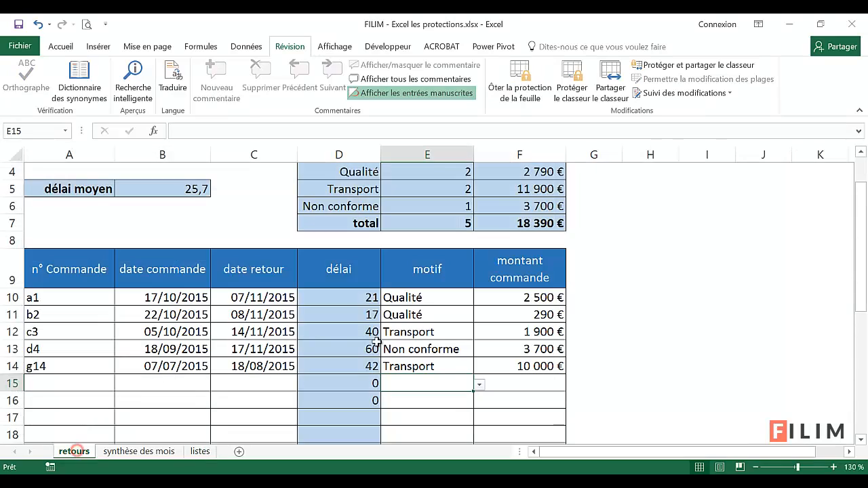
pyautogui.scroll(1, 379, 342)
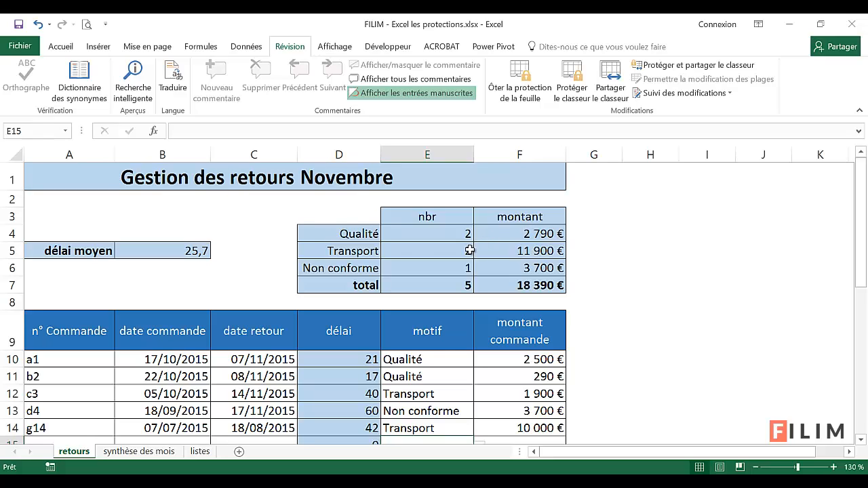
# Hide the listes sheet
pyautogui.click(201, 452)
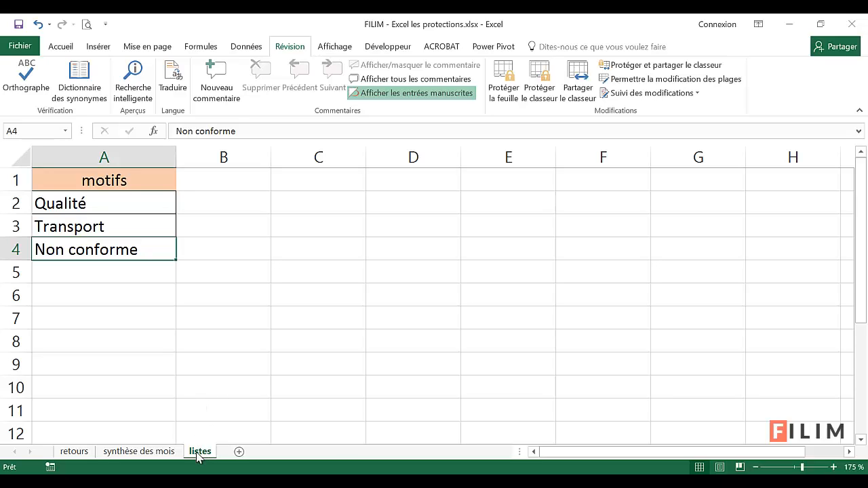
pyautogui.rightClick(197, 453)
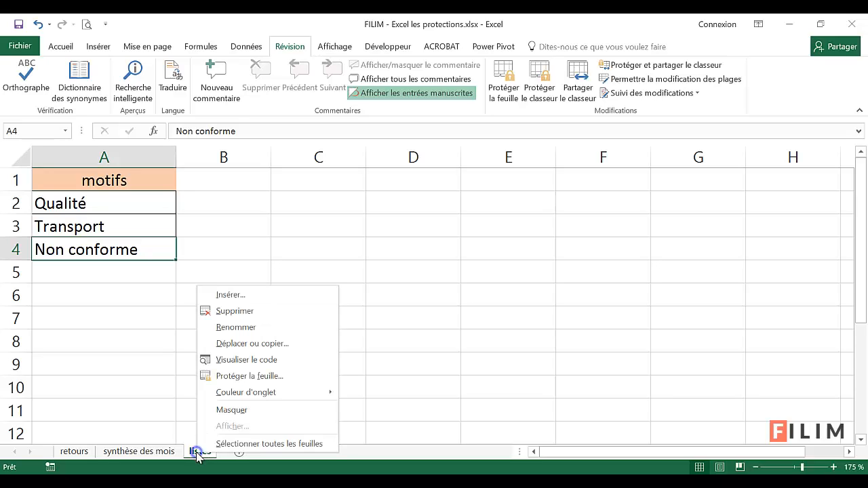
pyautogui.click(226, 410)
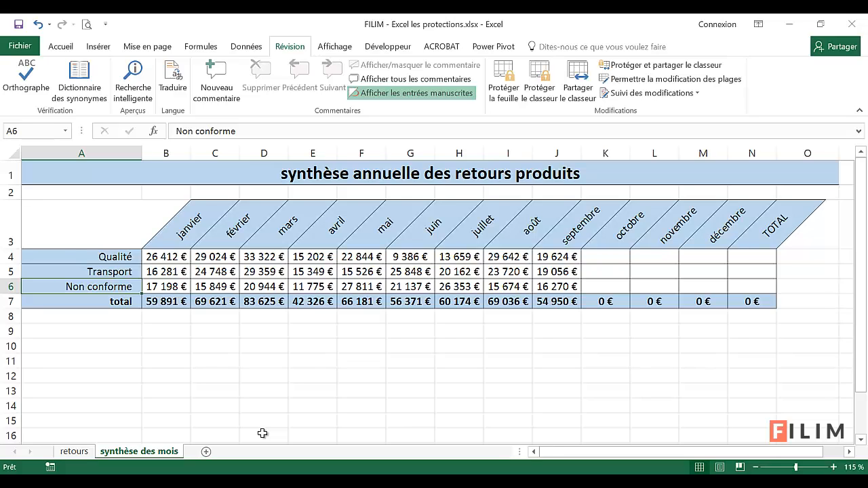
# Check from the synthèse des mois and retours sheets whether the hidden listes sheet can be unhidden, without restoring it
pyautogui.rightClick(156, 455)
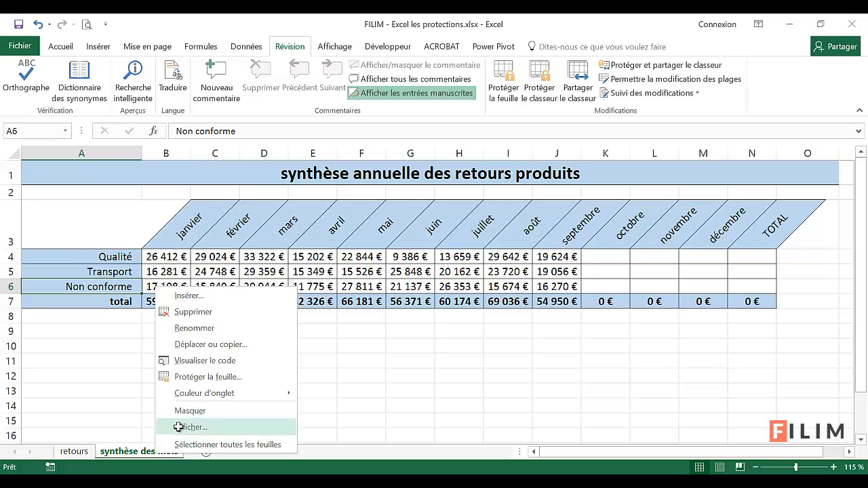
pyautogui.click(172, 427)
pyautogui.moveTo(150, 335); pyautogui.dragTo(348, 272)
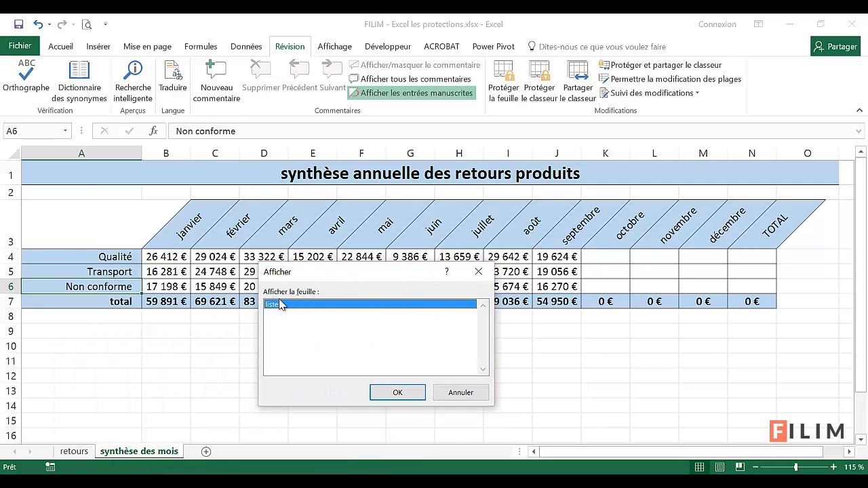
pyautogui.click(447, 392)
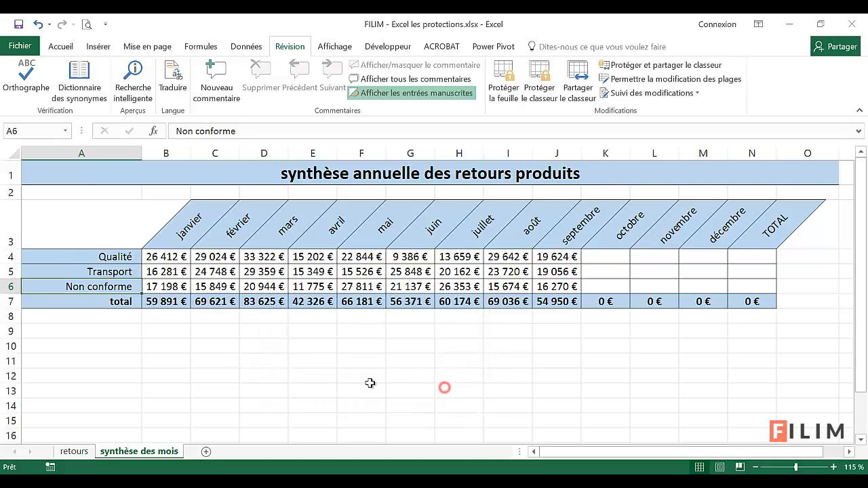
pyautogui.click(76, 451)
pyautogui.rightClick(84, 453)
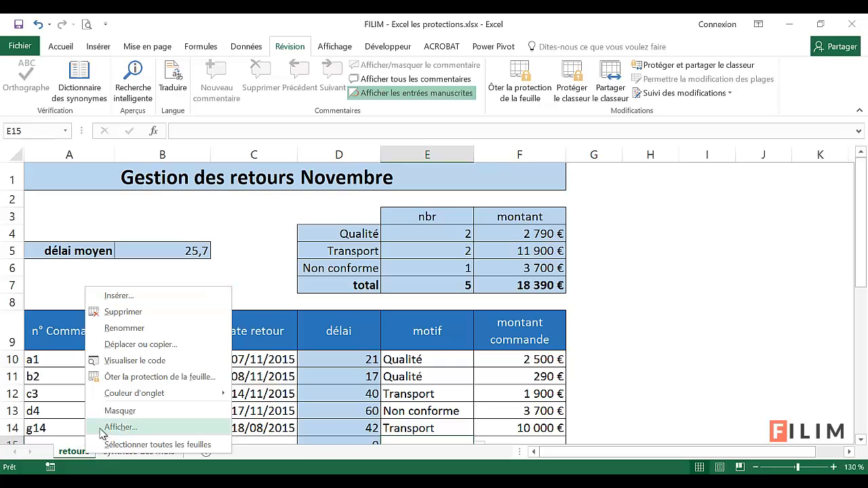
pyautogui.click(70, 454)
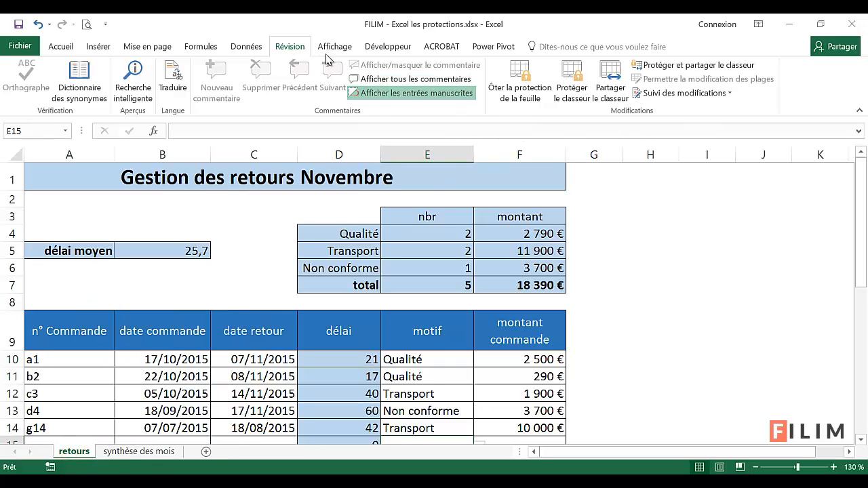
# Protect the workbook structure with a password and confirm it by re-entering the password
pyautogui.click(575, 90)
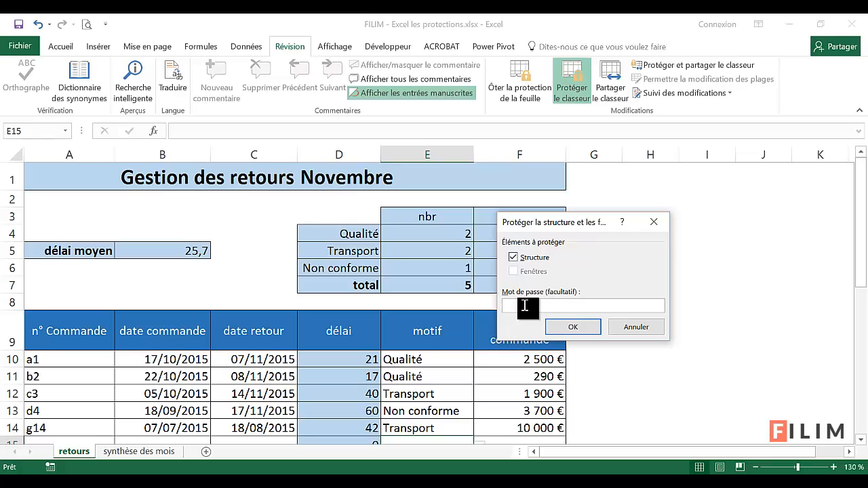
pyautogui.click(572, 327)
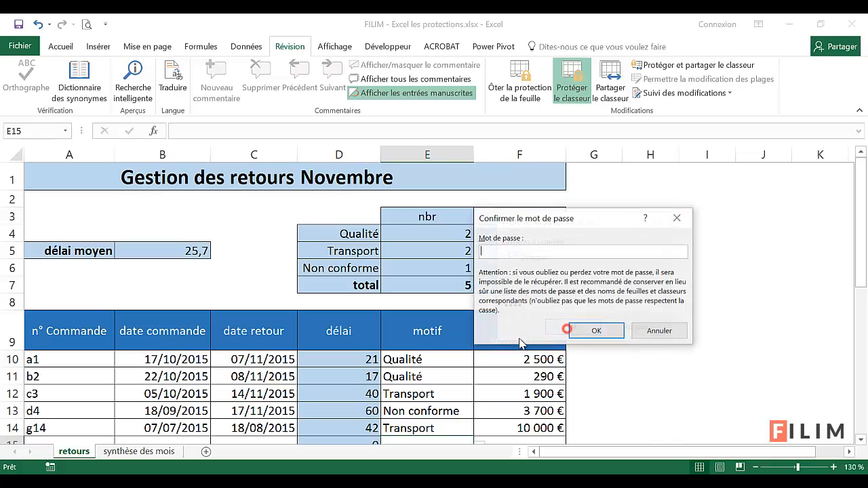
pyautogui.write('1')
pyautogui.click(596, 330)
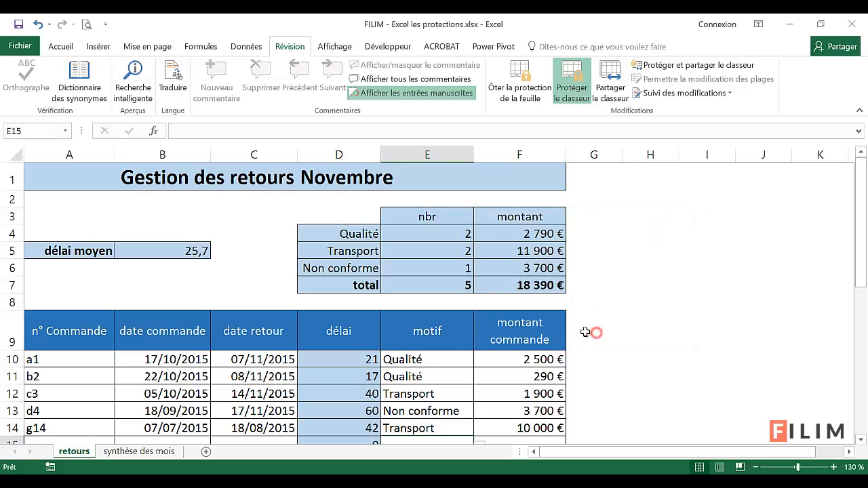
# Test the workbook protection by checking the sheet commands available for retours and trying to rename that sheet
pyautogui.rightClick(79, 450)
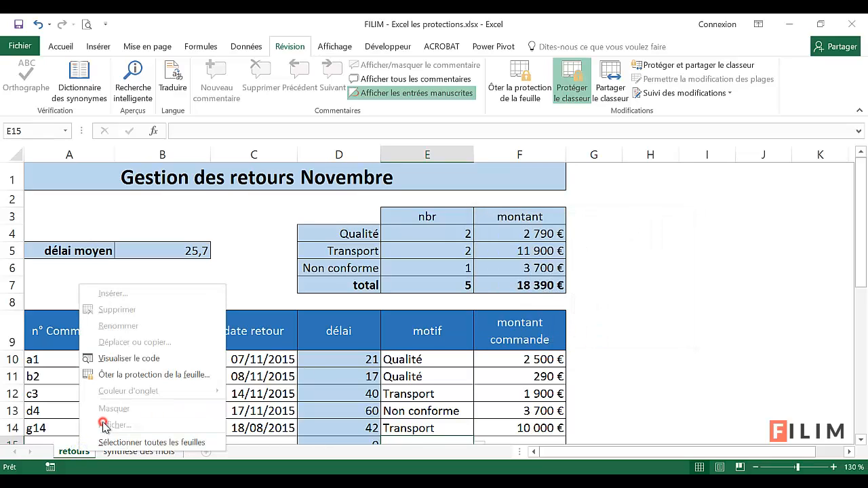
pyautogui.click(72, 452)
pyautogui.doubleClick(76, 452)
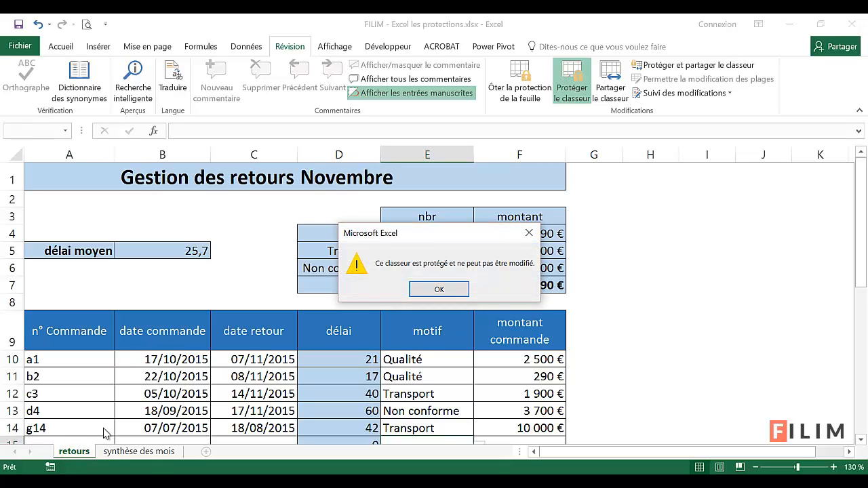
pyautogui.click(454, 288)
# Choose Qualité as the motif in cell E15 of the retours sheet
pyautogui.scroll(-1, 448, 271)
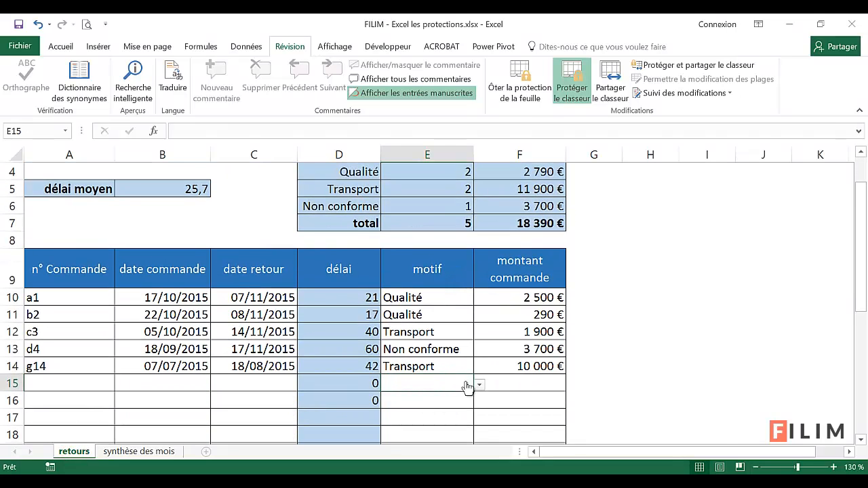
pyautogui.click(478, 383)
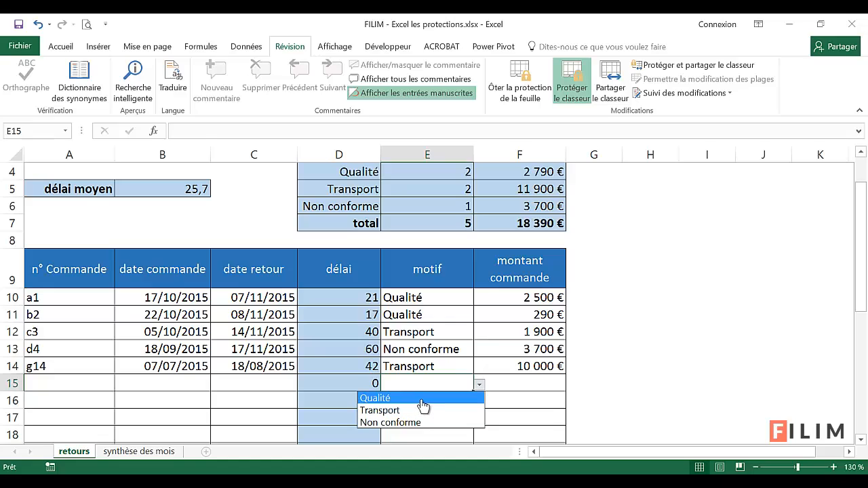
pyautogui.click(421, 399)
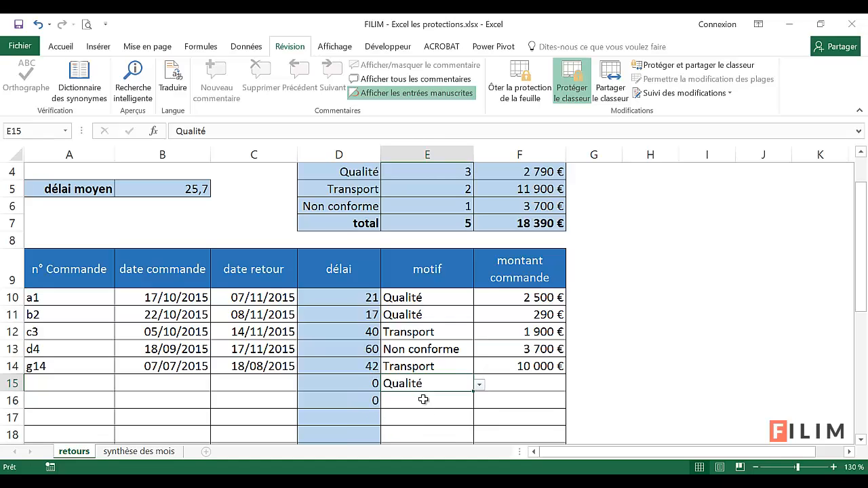
pyautogui.click(511, 381)
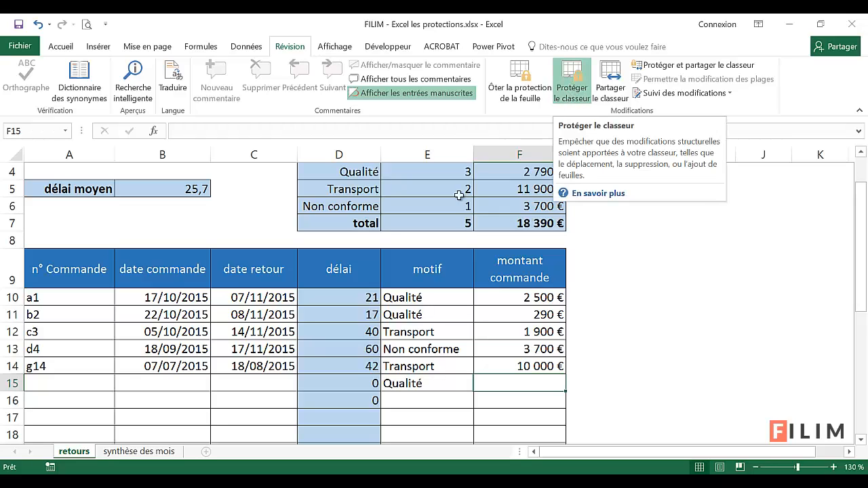
pyautogui.click(95, 335)
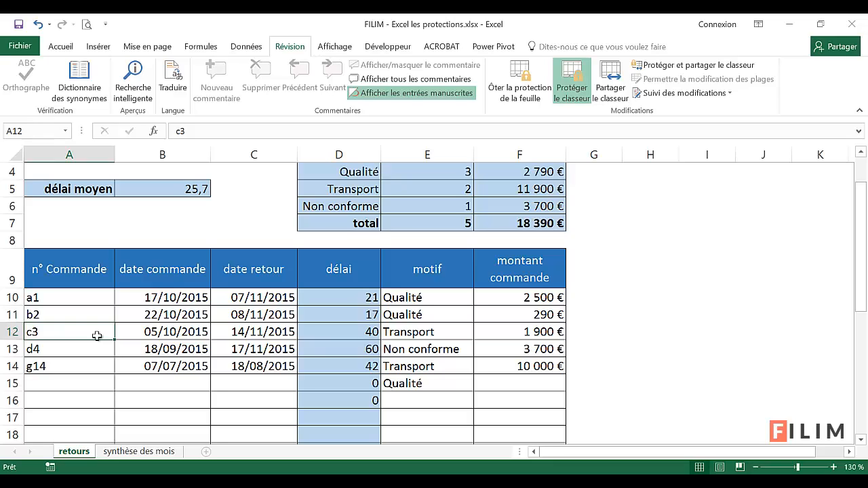
# Start saving a copy of the workbook in the Bureau folder, named FILIM - Excel les protections - mot de passe.xlsx
pyautogui.click(22, 47)
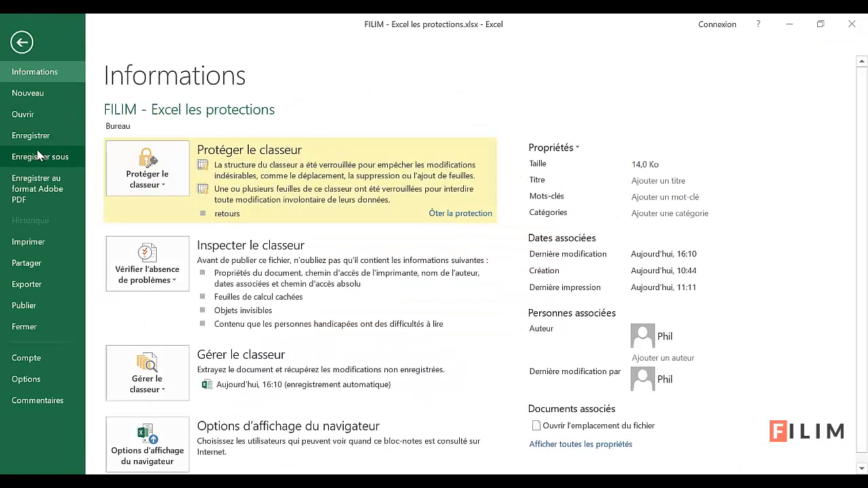
pyautogui.click(38, 155)
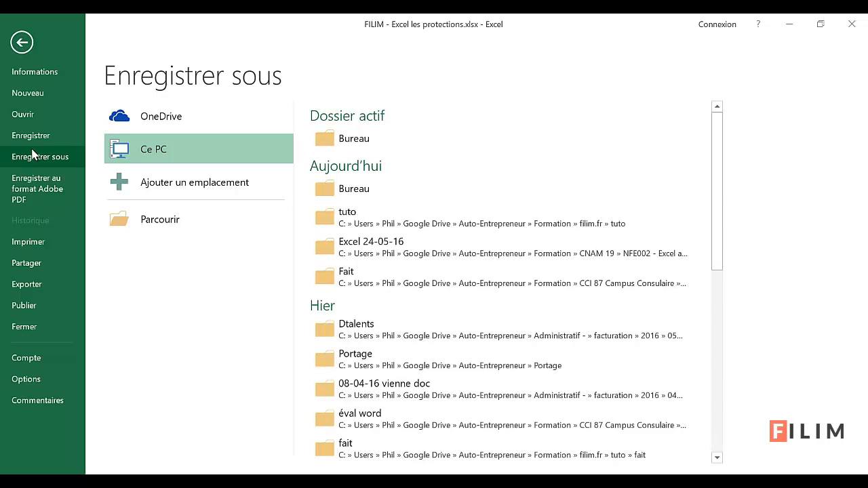
pyautogui.click(345, 139)
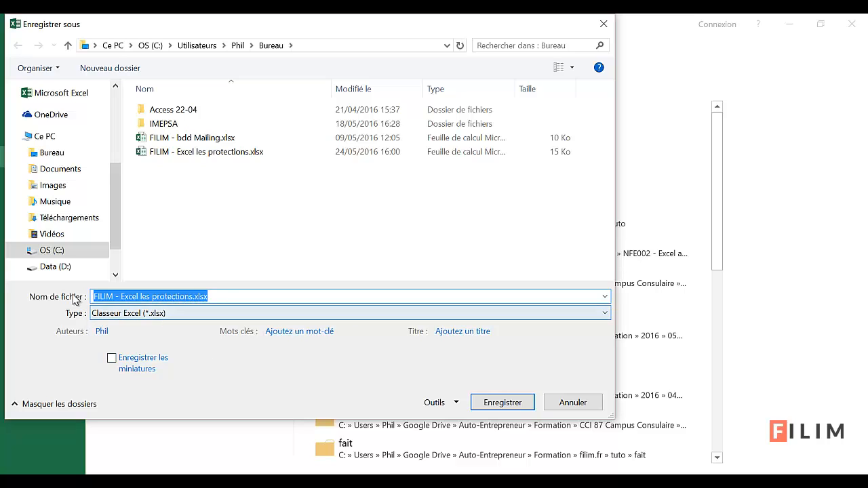
pyautogui.click(156, 295)
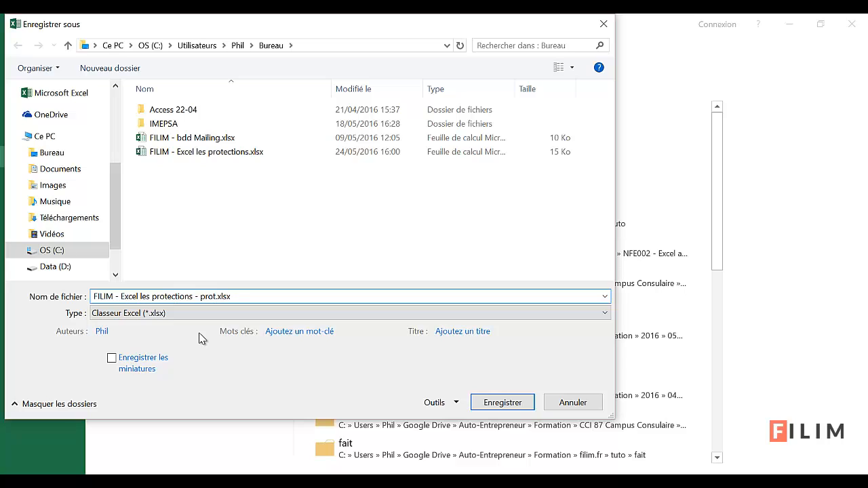
pyautogui.press('BackSpace')
pyautogui.press('BackSpace')
pyautogui.press('BackSpace')
pyautogui.write('e passe')
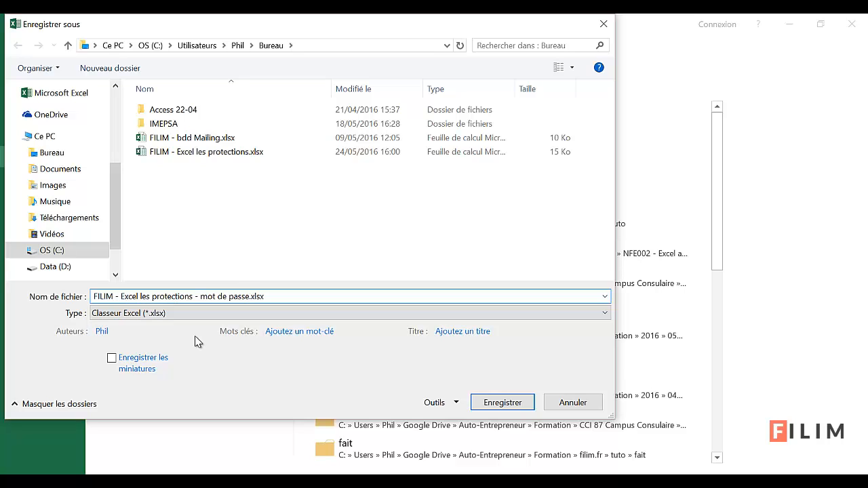
# Set a password for reading in the general save options, confirm it by re-entering the password, and save the copy
pyautogui.click(458, 404)
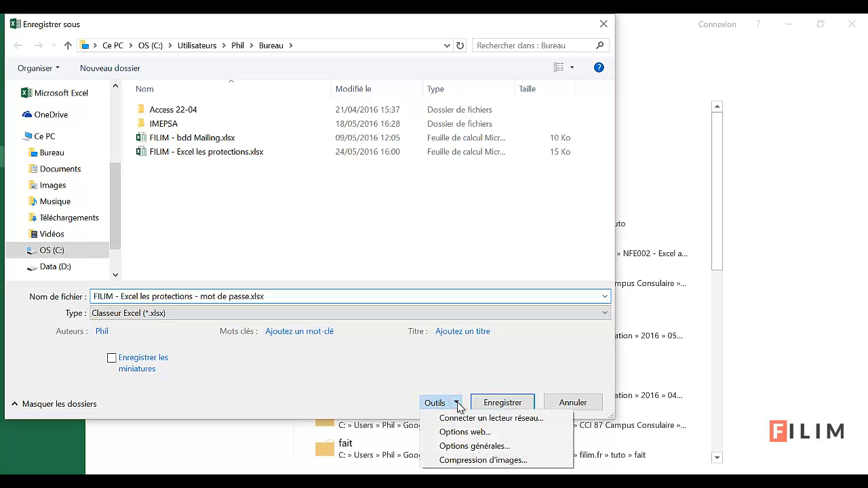
pyautogui.click(458, 446)
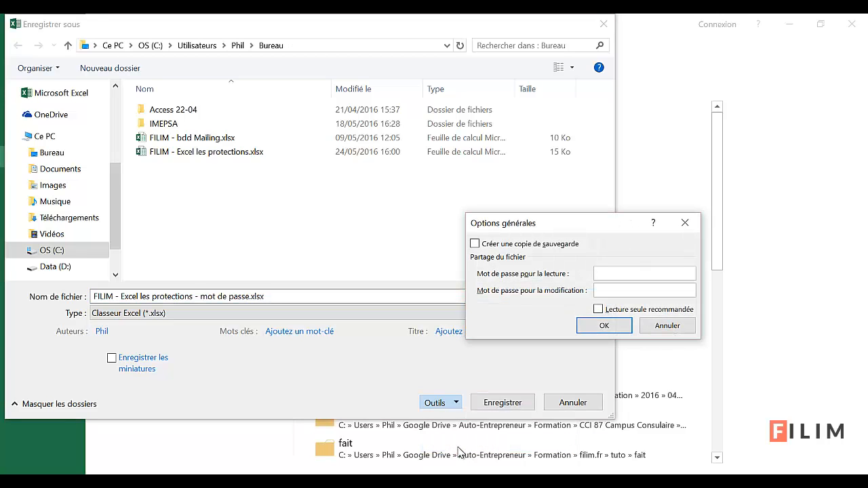
pyautogui.moveTo(542, 227); pyautogui.dragTo(474, 223)
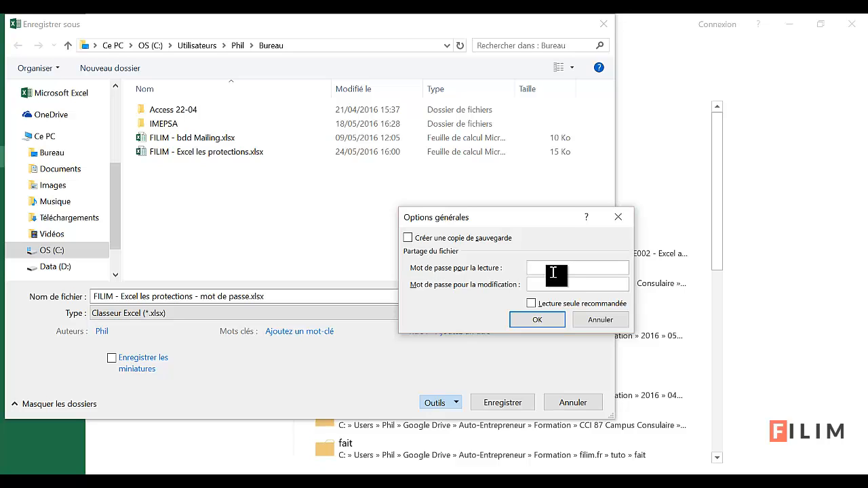
pyautogui.write('••')
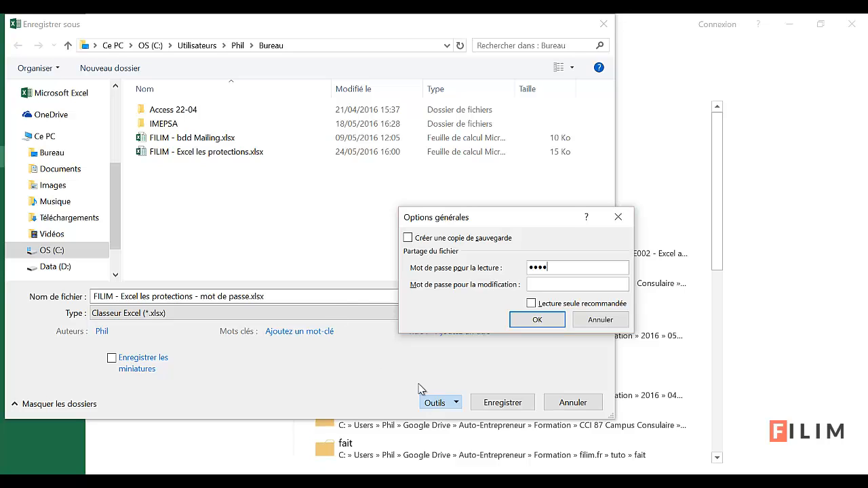
pyautogui.click(524, 324)
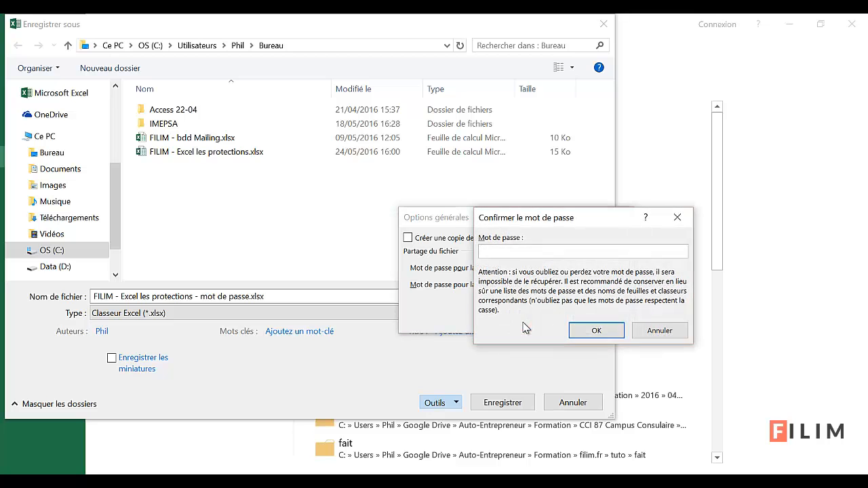
pyautogui.write('••••')
pyautogui.click(606, 329)
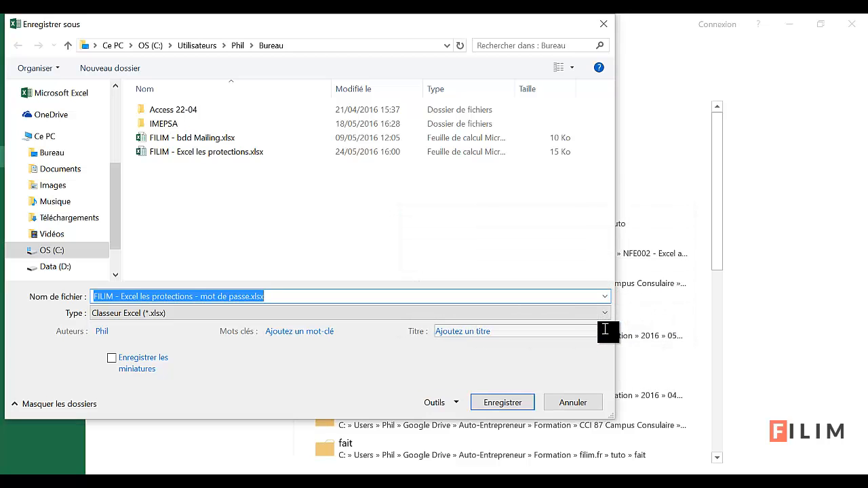
pyautogui.click(501, 402)
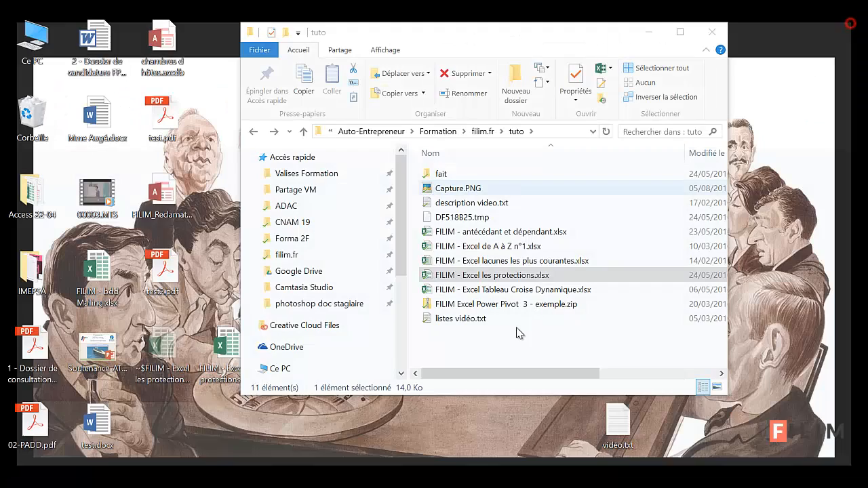
# Close the workbook and reopen the recent file FILIM - Excel les protections - mot de passe.xlsx by entering its opening password
pyautogui.click(851, 24)
pyautogui.click(468, 479)
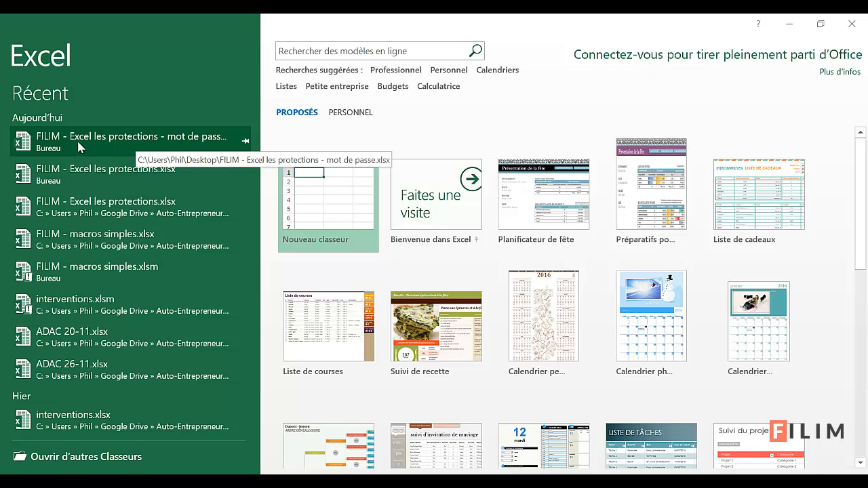
pyautogui.click(146, 140)
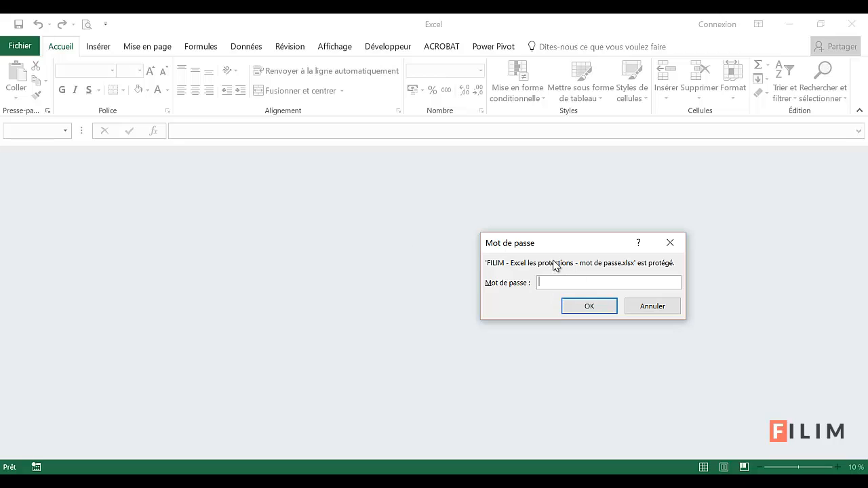
pyautogui.moveTo(561, 242); pyautogui.dragTo(370, 235)
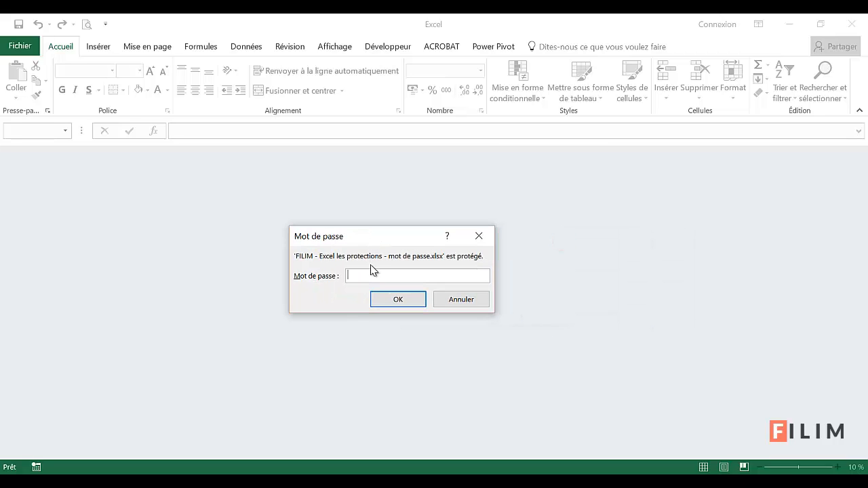
pyautogui.click(399, 300)
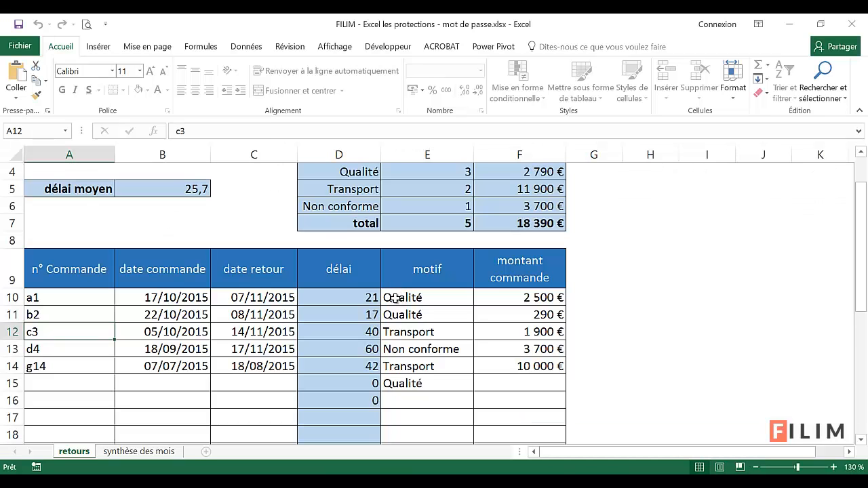
# Check where the retours sheet protection and the workbook structure protection can be removed, cancelling without unprotecting anything
pyautogui.click(230, 396)
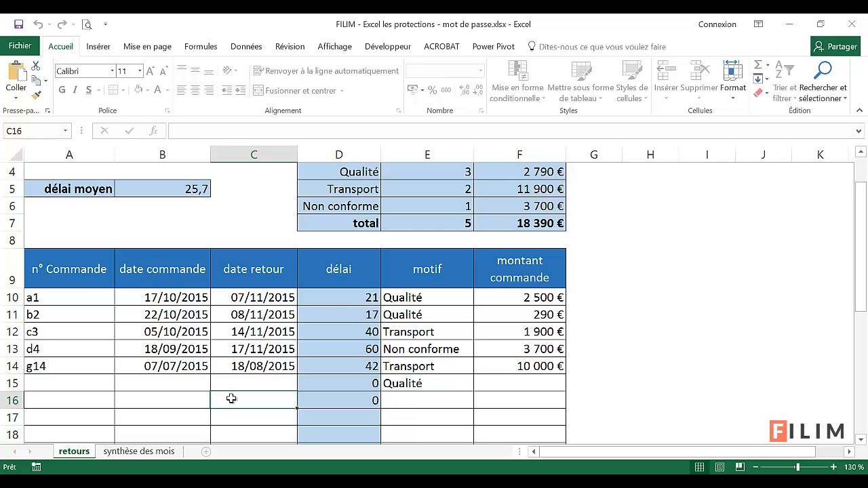
pyautogui.scroll(1, 230, 399)
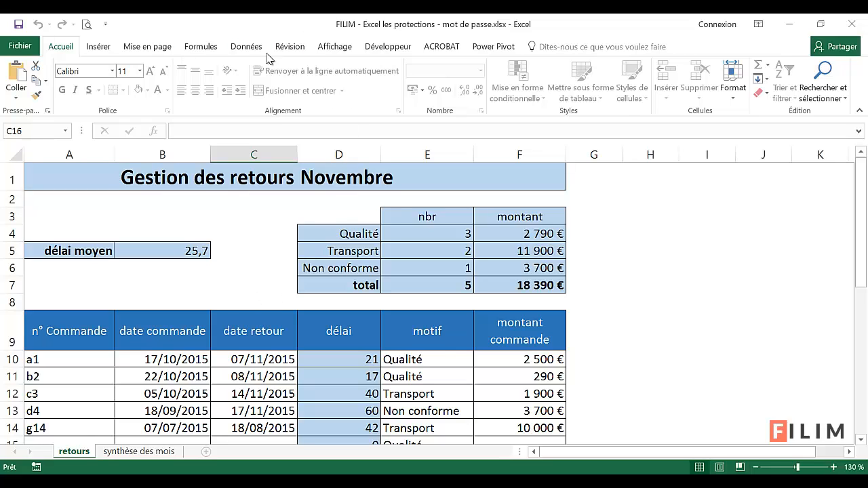
pyautogui.click(291, 46)
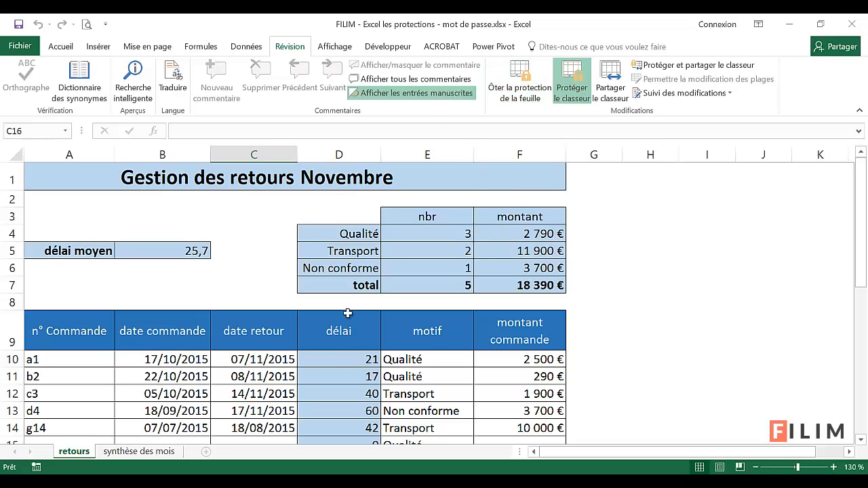
pyautogui.click(508, 93)
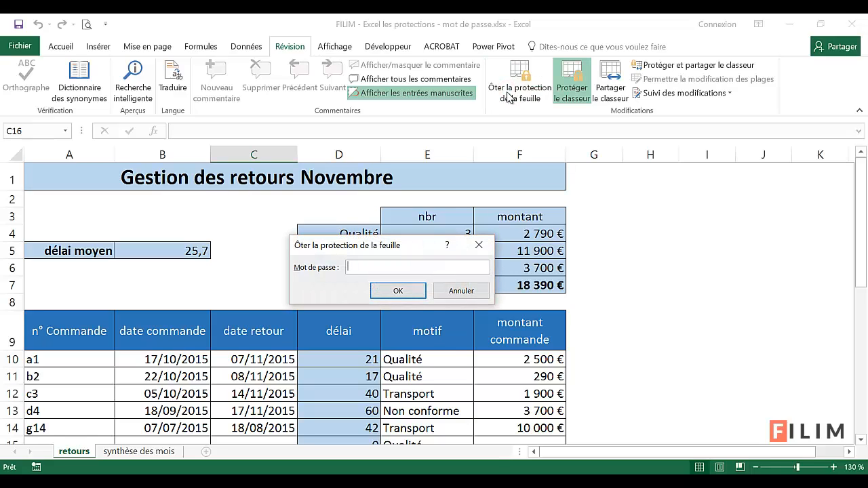
pyautogui.click(453, 292)
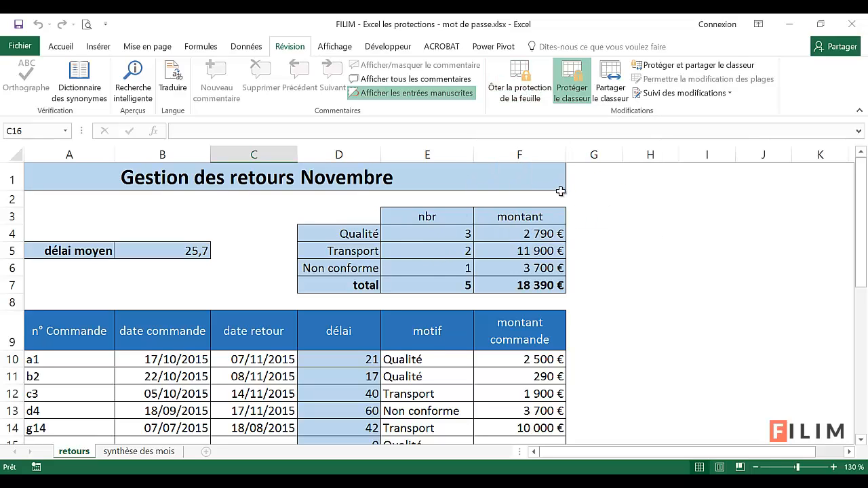
pyautogui.click(571, 99)
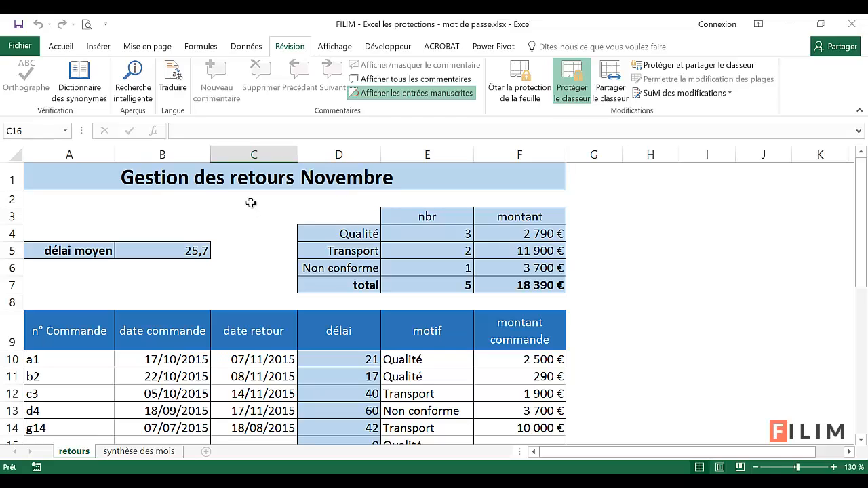
# Check where the reading password is managed in the general save options, and return to the retours sheet without saving
pyautogui.click(32, 48)
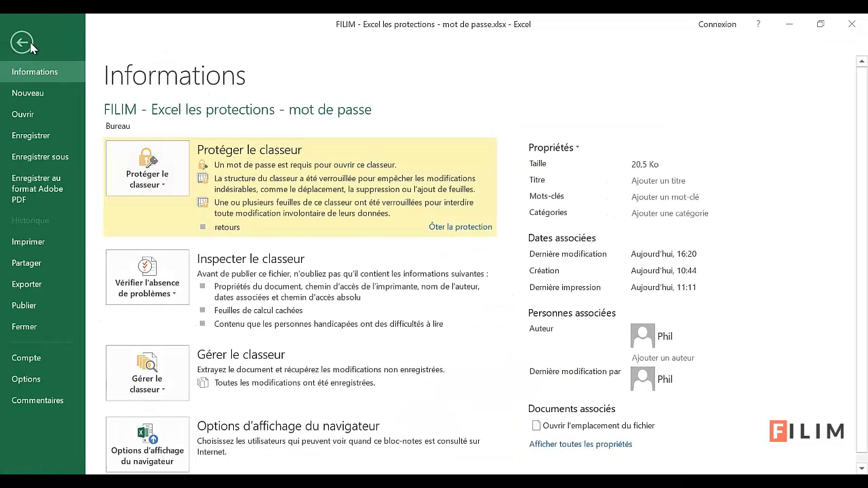
pyautogui.click(41, 157)
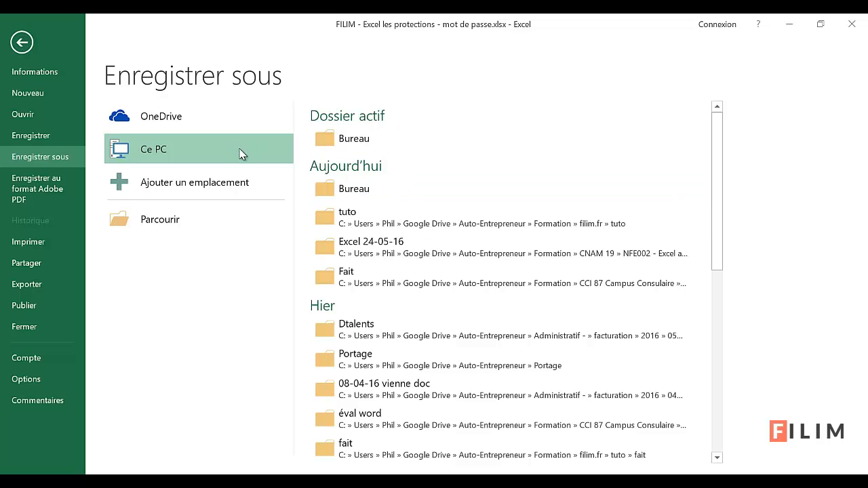
pyautogui.click(366, 137)
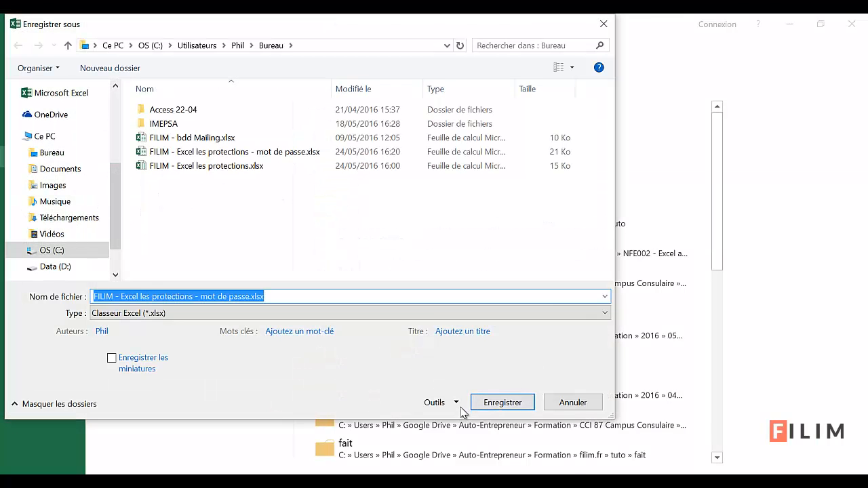
pyautogui.click(448, 403)
pyautogui.click(465, 445)
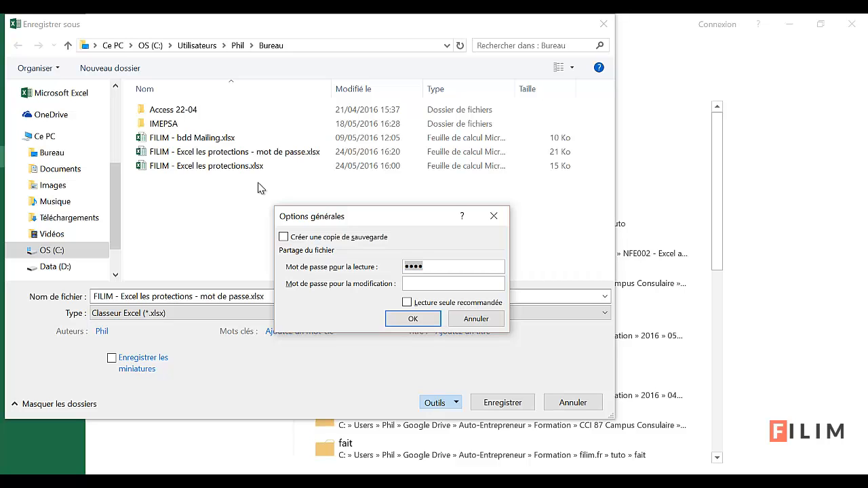
pyautogui.click(487, 320)
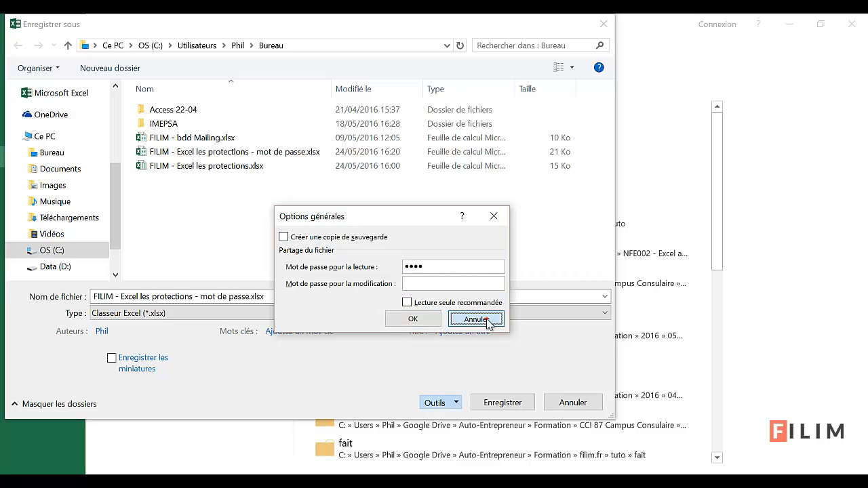
pyautogui.click(570, 404)
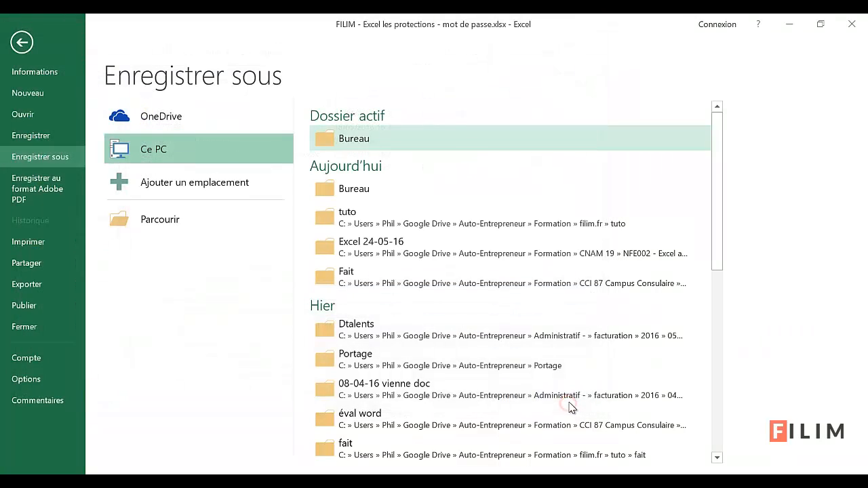
pyautogui.click(22, 42)
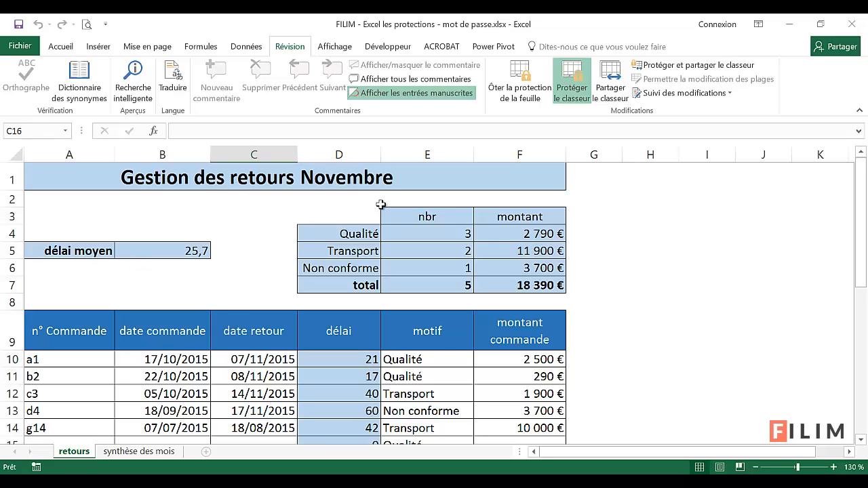
pyautogui.click(567, 100)
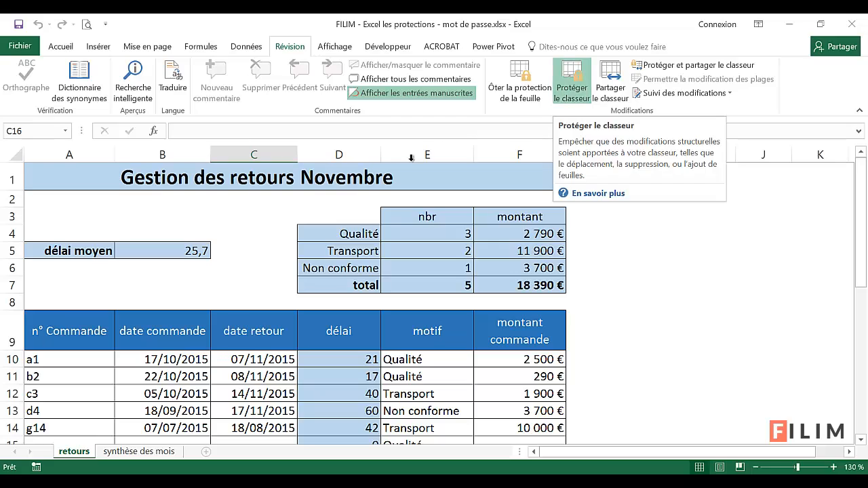